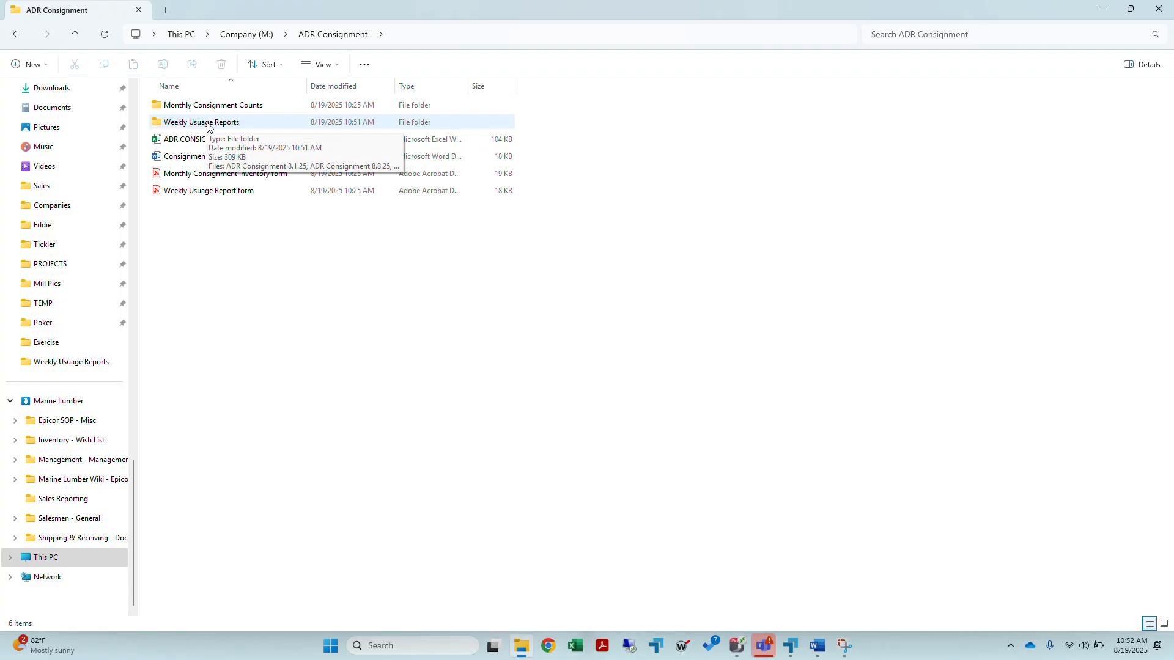
- Open the Weekly Usuage Reports folder and permanently delete the ADR Consignment 8.8.25 workbook
{"action": "left_click", "coordinate": [217, 124]}
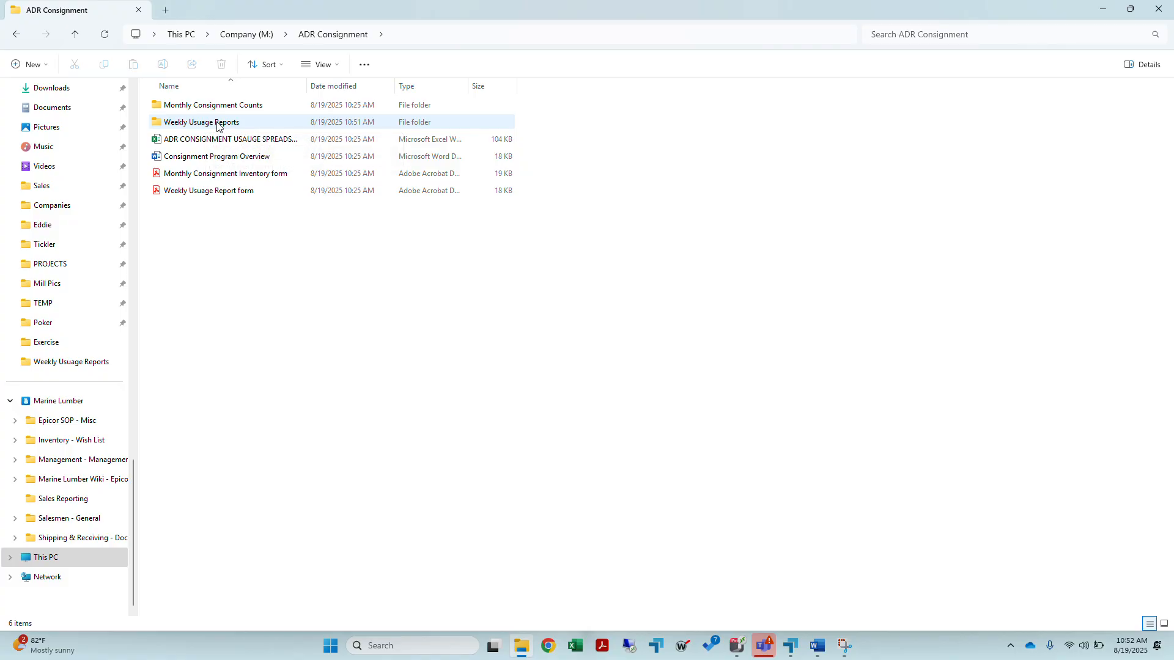
{"action": "double_click", "coordinate": [217, 125]}
{"action": "left_click", "coordinate": [221, 125]}
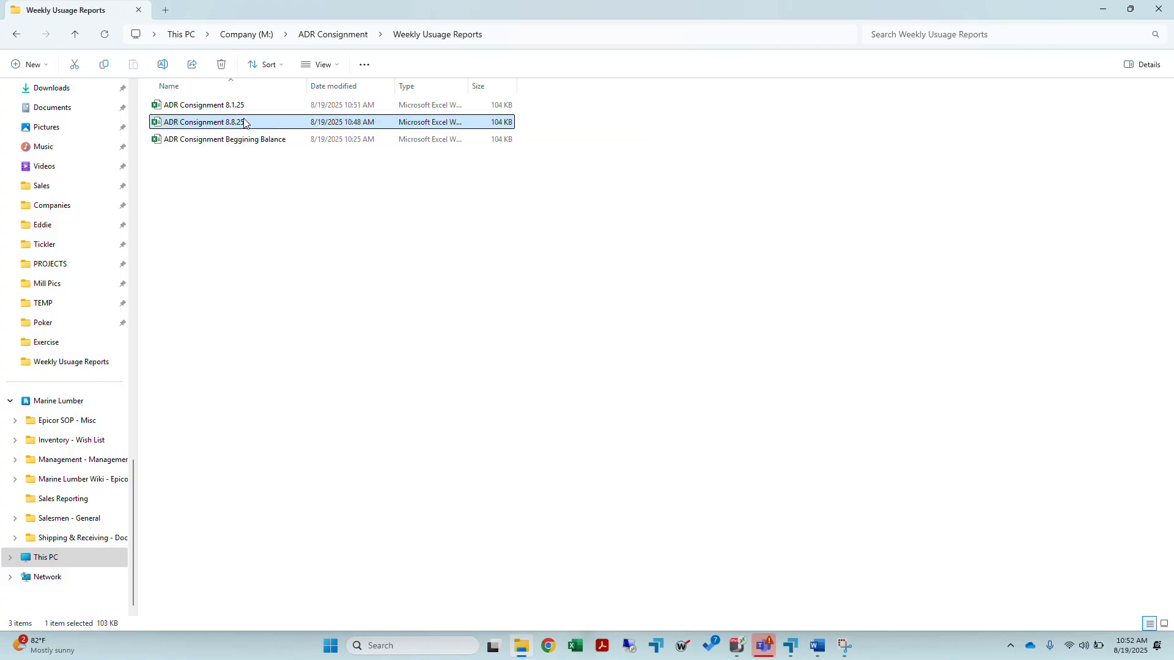
{"action": "key", "text": "Delete"}
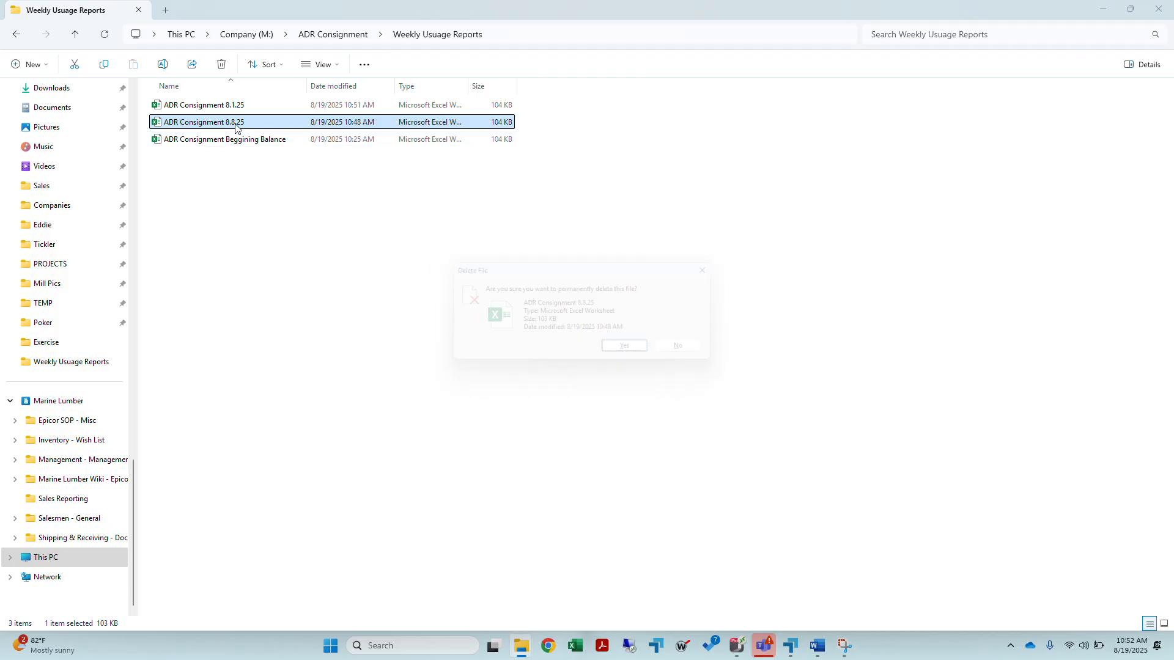
{"action": "left_click", "coordinate": [634, 361]}
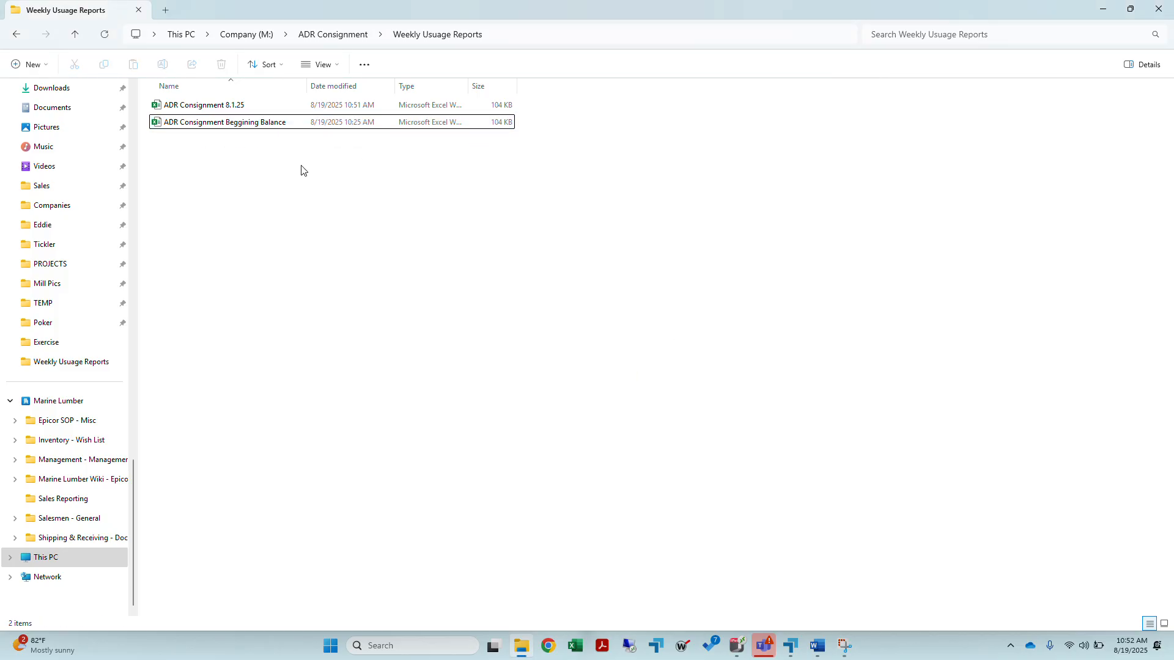
- Open the ADR Consignment 8.1.25 workbook from the Weekly Usuage Reports folder
{"action": "left_click", "coordinate": [236, 127]}
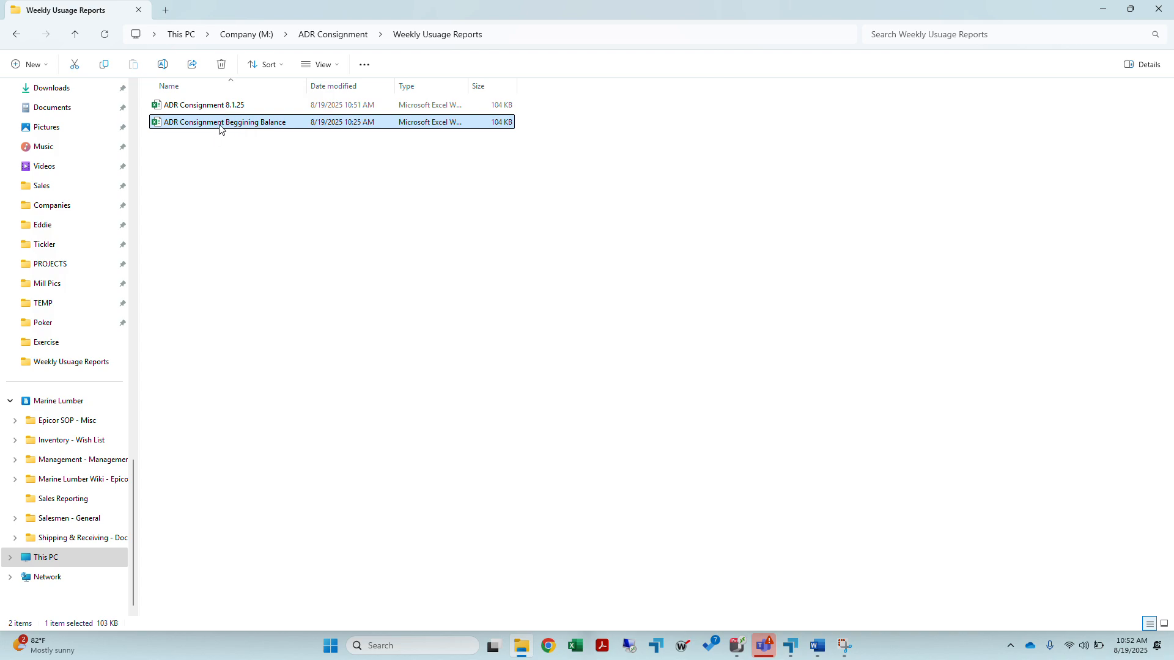
{"action": "left_click", "coordinate": [247, 111]}
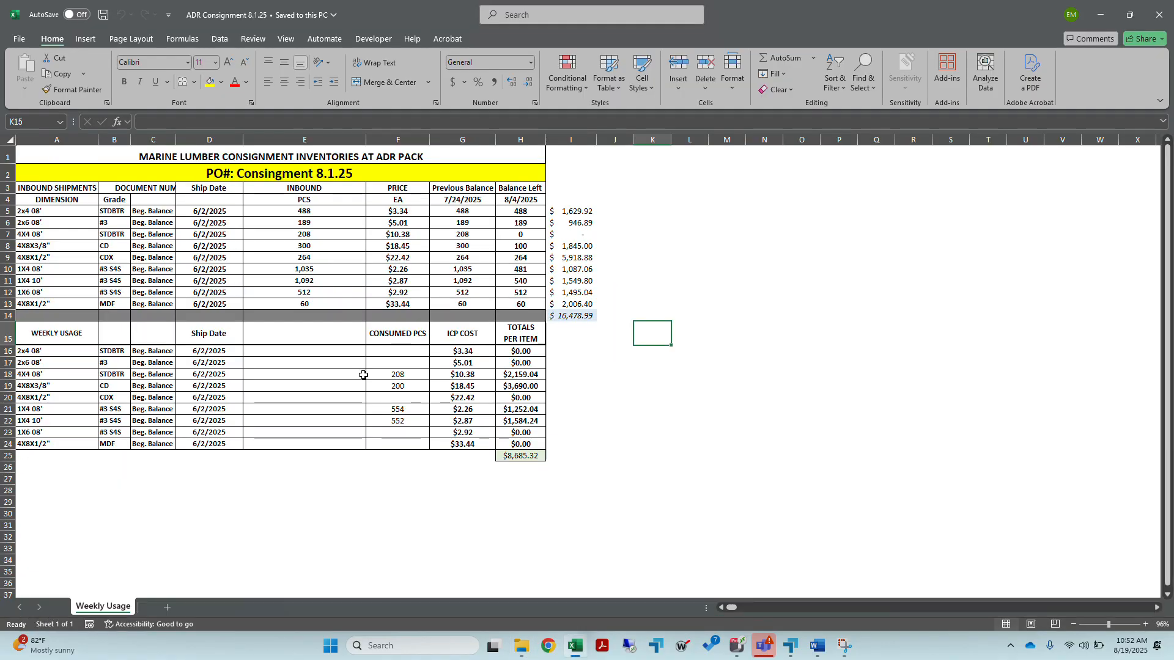
{"action": "left_click", "coordinate": [348, 258]}
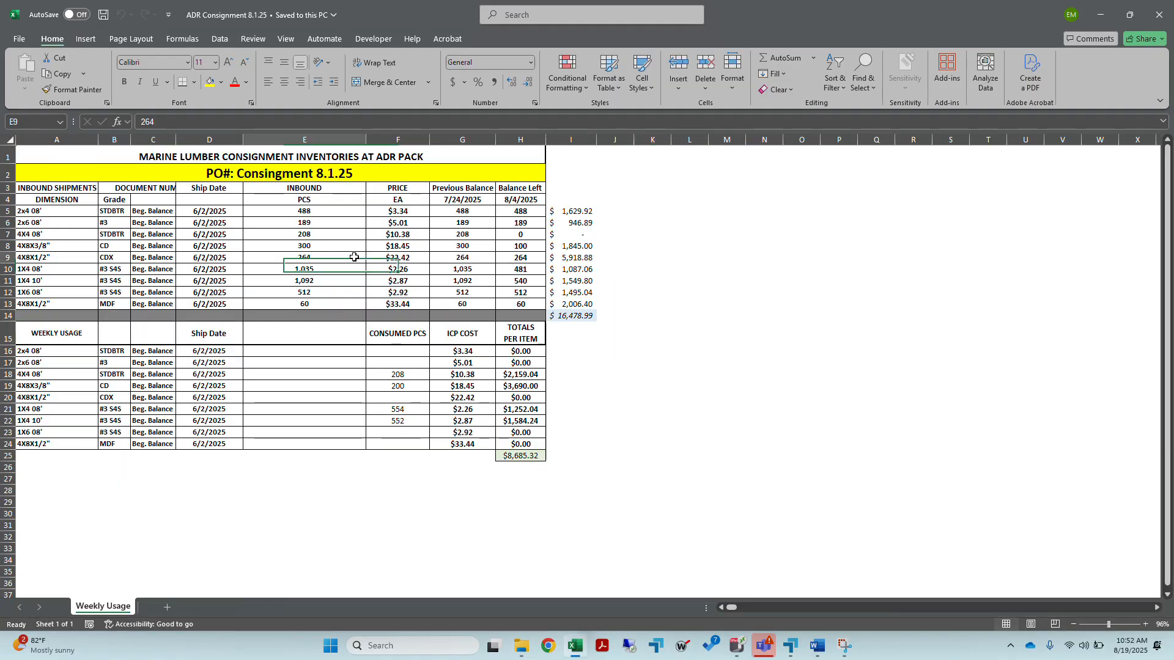
{"action": "left_click", "coordinate": [297, 331]}
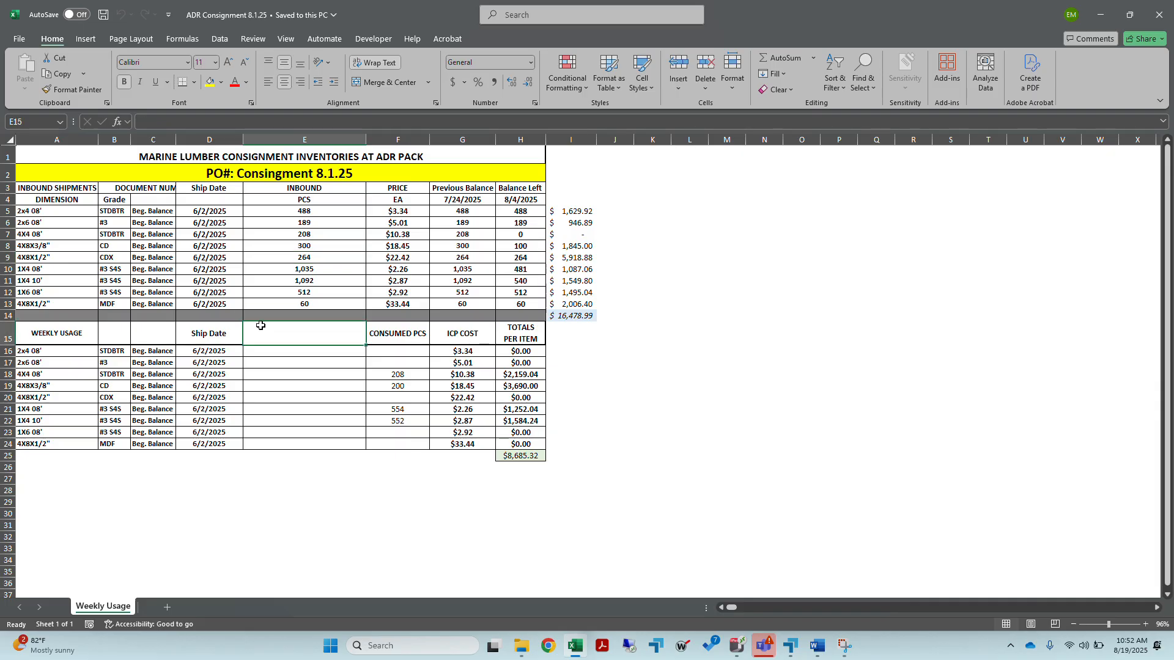
- Save a copy of the workbook in the same folder under the name ADR Consignment 8.8.25
{"action": "left_click", "coordinate": [19, 39]}
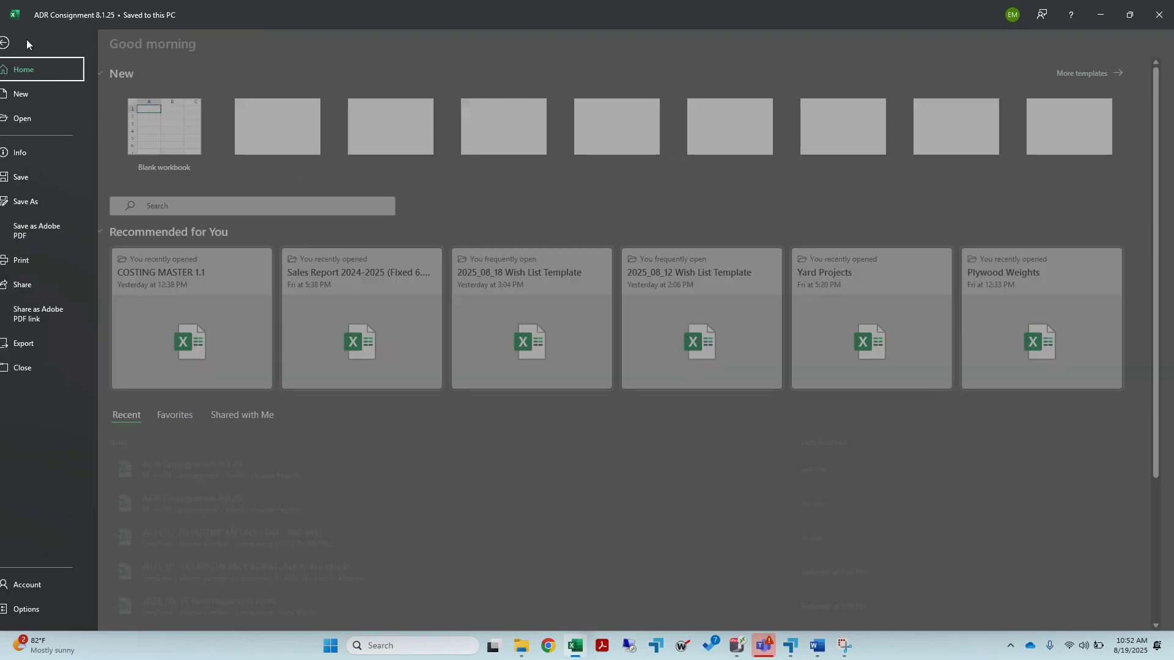
{"action": "left_click", "coordinate": [49, 202]}
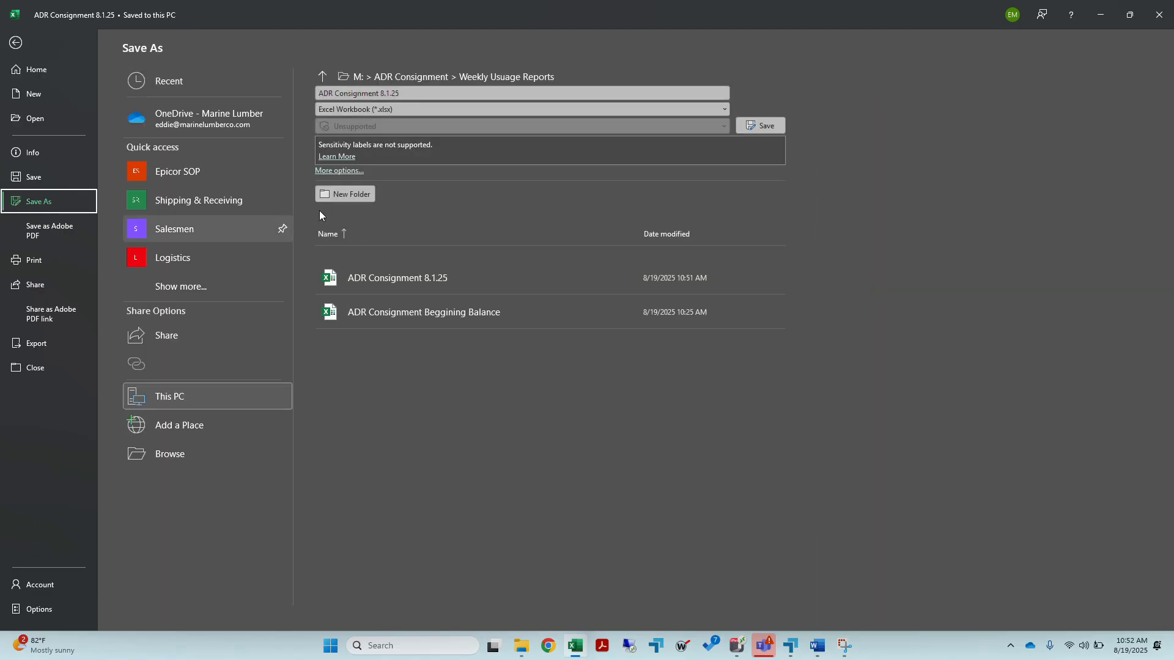
{"action": "left_click", "coordinate": [403, 94]}
{"action": "left_click", "coordinate": [403, 94]}
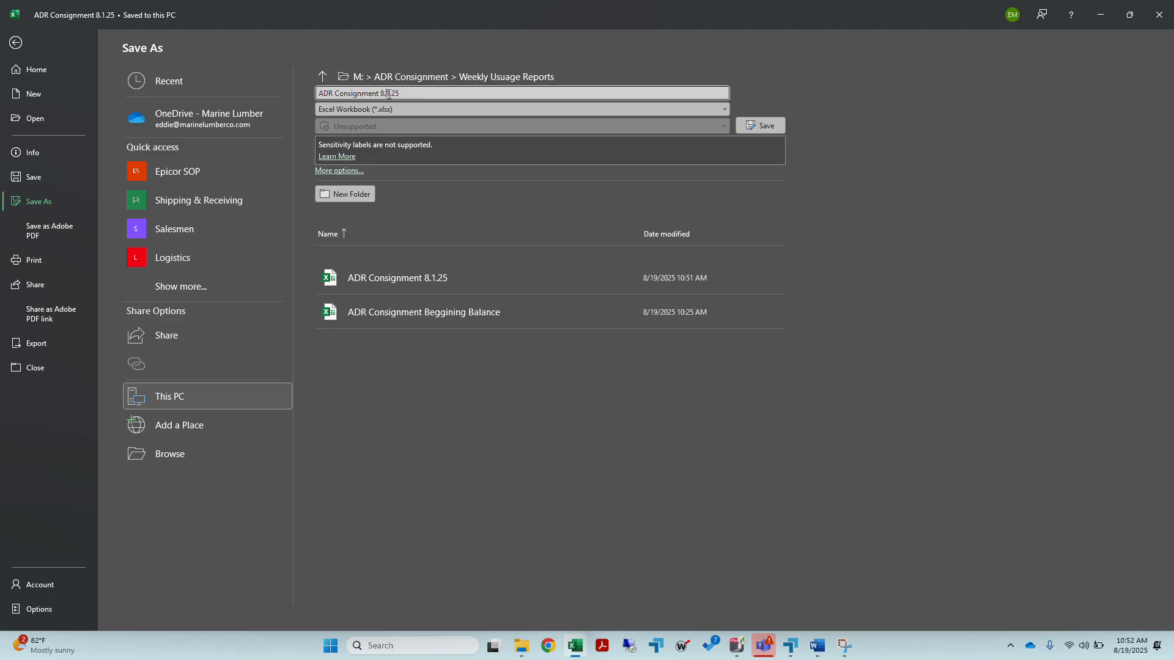
{"action": "key", "text": "Right"}
{"action": "left_click", "coordinate": [761, 125]}
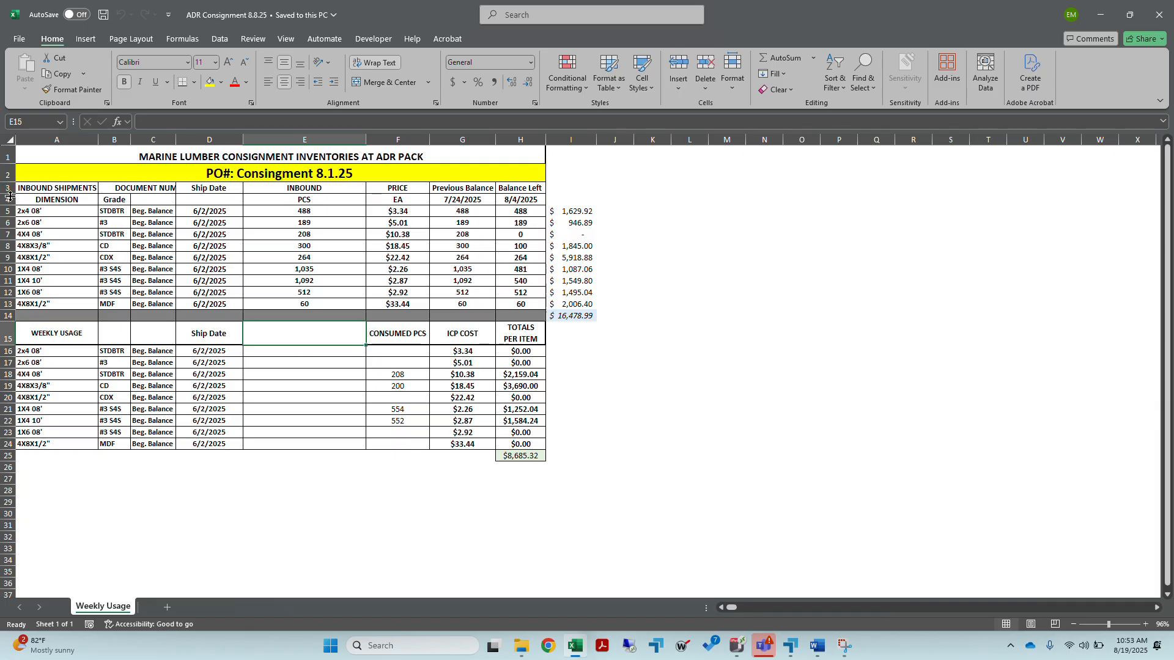
- Examine the 2x4 08' inbound row cell by cell, from its dimension and grade through to the Balance Left formula
{"action": "left_click", "coordinate": [29, 210]}
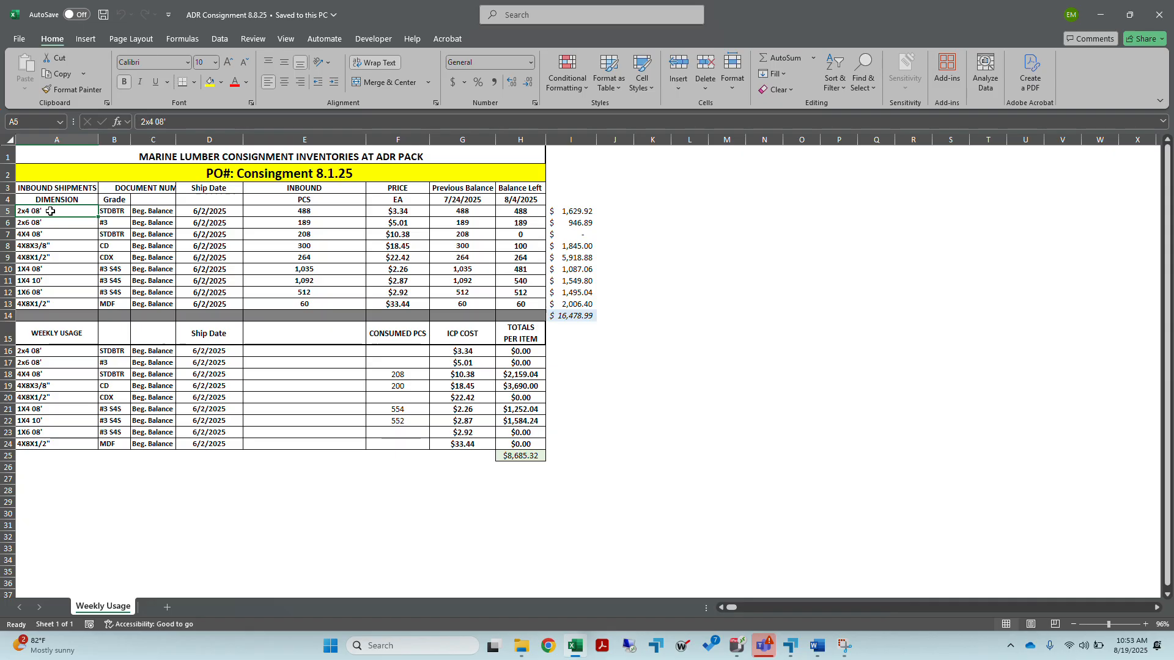
{"action": "key", "text": "Right"}
{"action": "key", "text": "Right"}
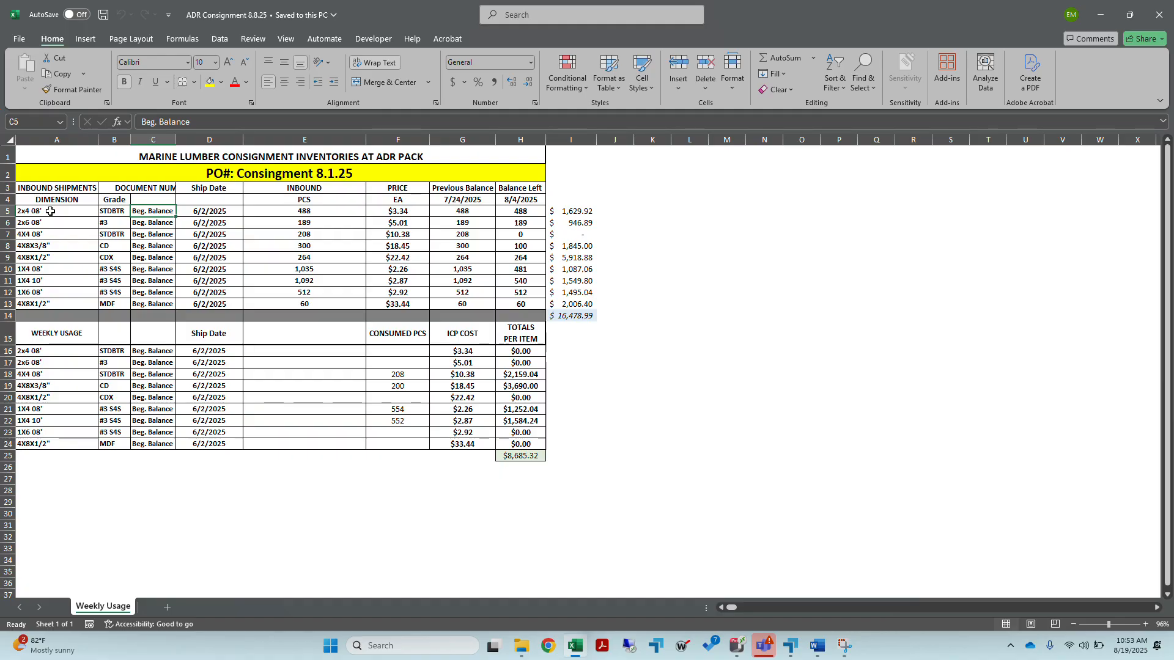
{"action": "key", "text": "Right"}
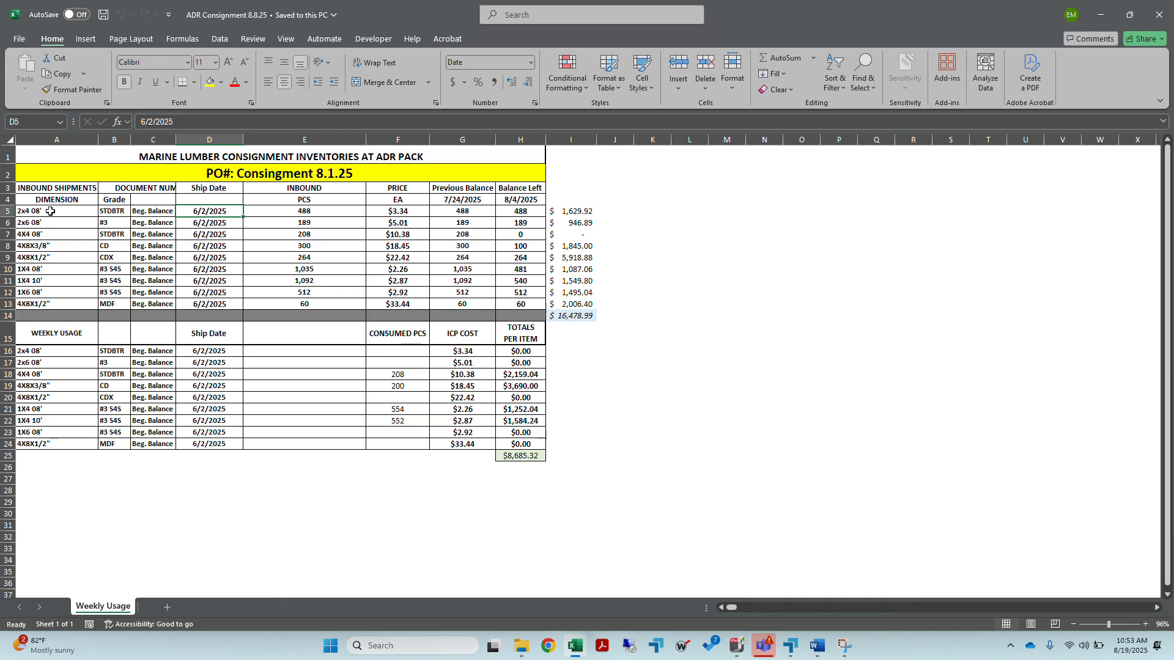
{"action": "key", "text": "Right"}
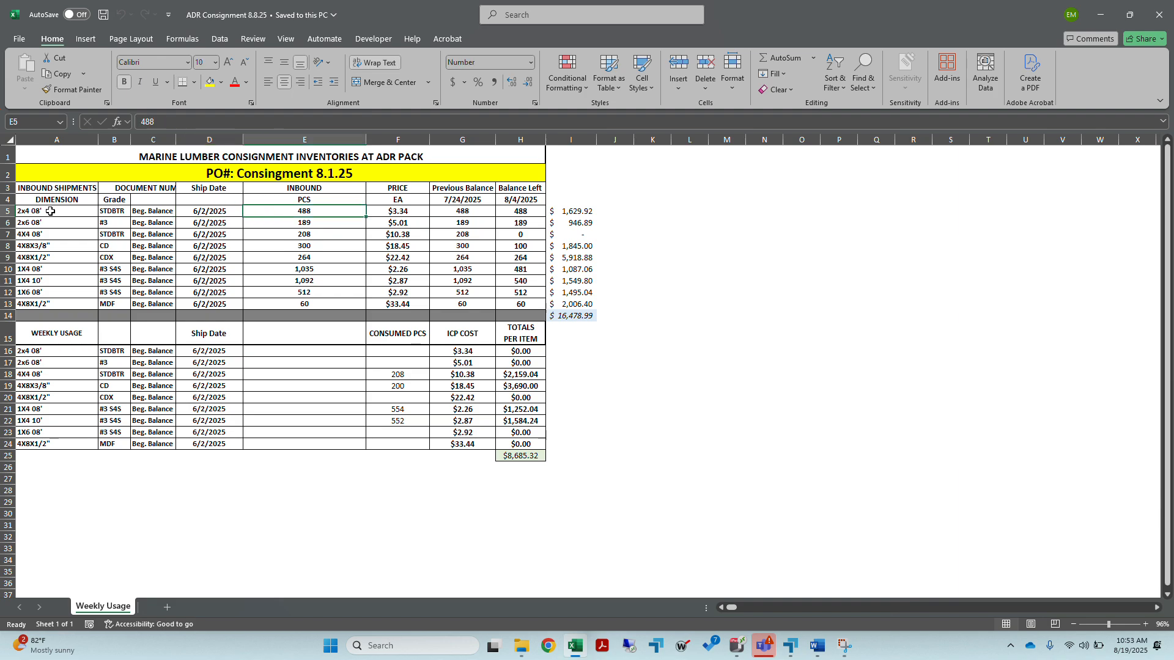
{"action": "key", "text": "Right"}
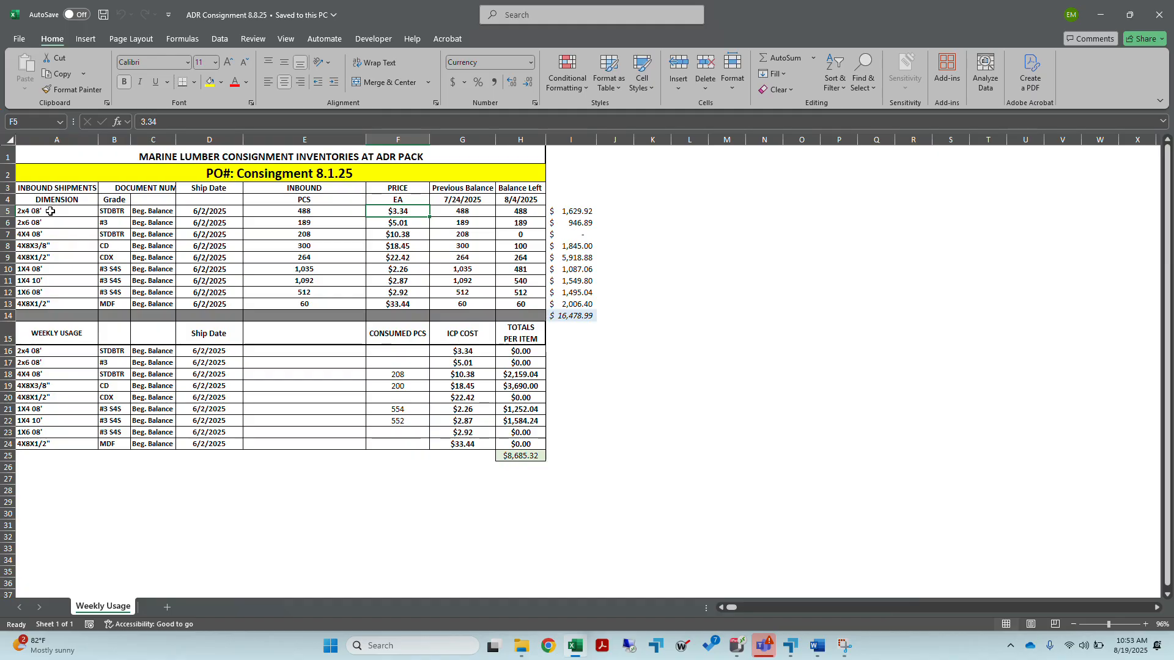
{"action": "key", "text": "Right"}
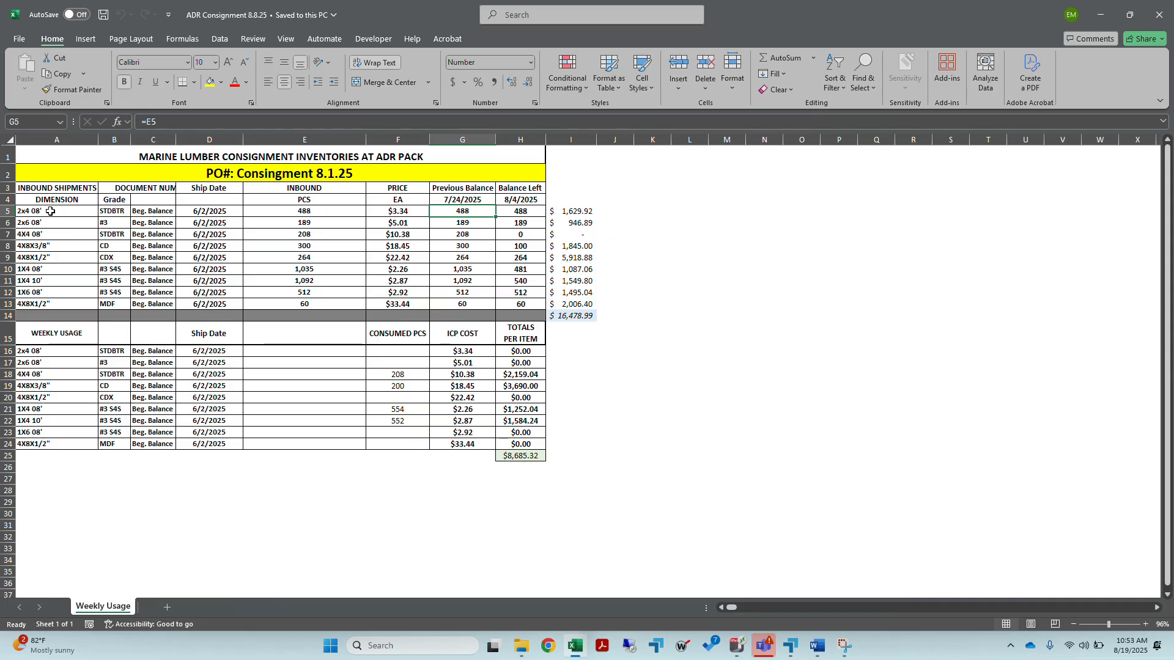
{"action": "key", "text": "Right"}
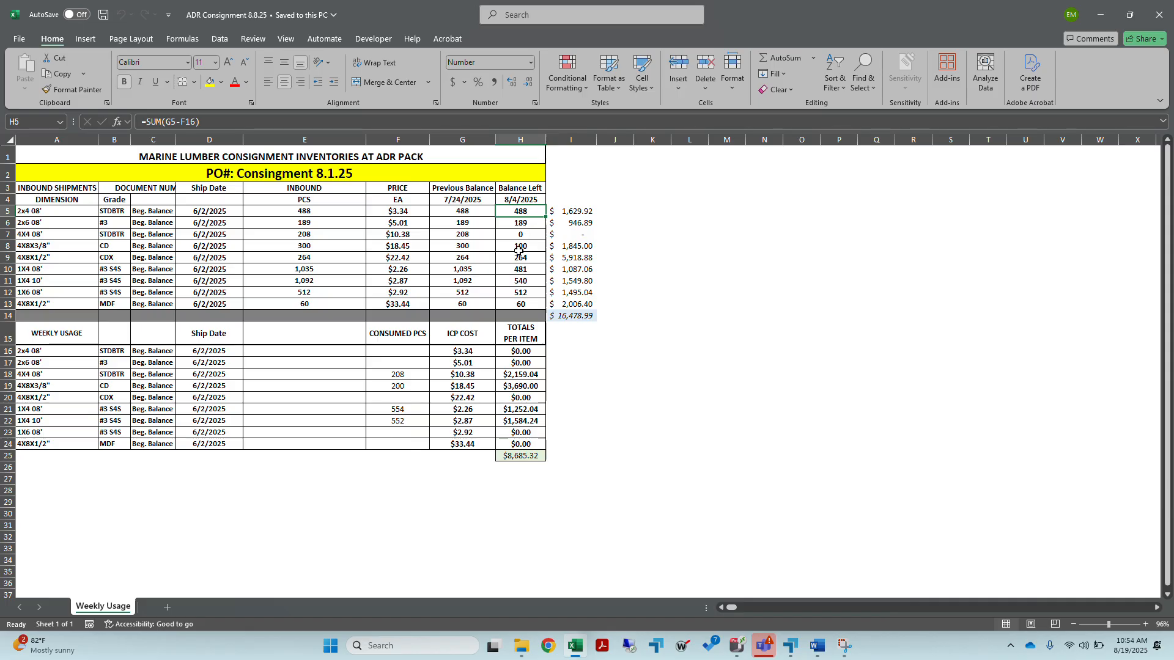
- Copy the Balance Left date and quantities in H4:H13 and paste them as values into the Previous Balance column starting at G4
{"action": "left_click", "coordinate": [528, 198]}
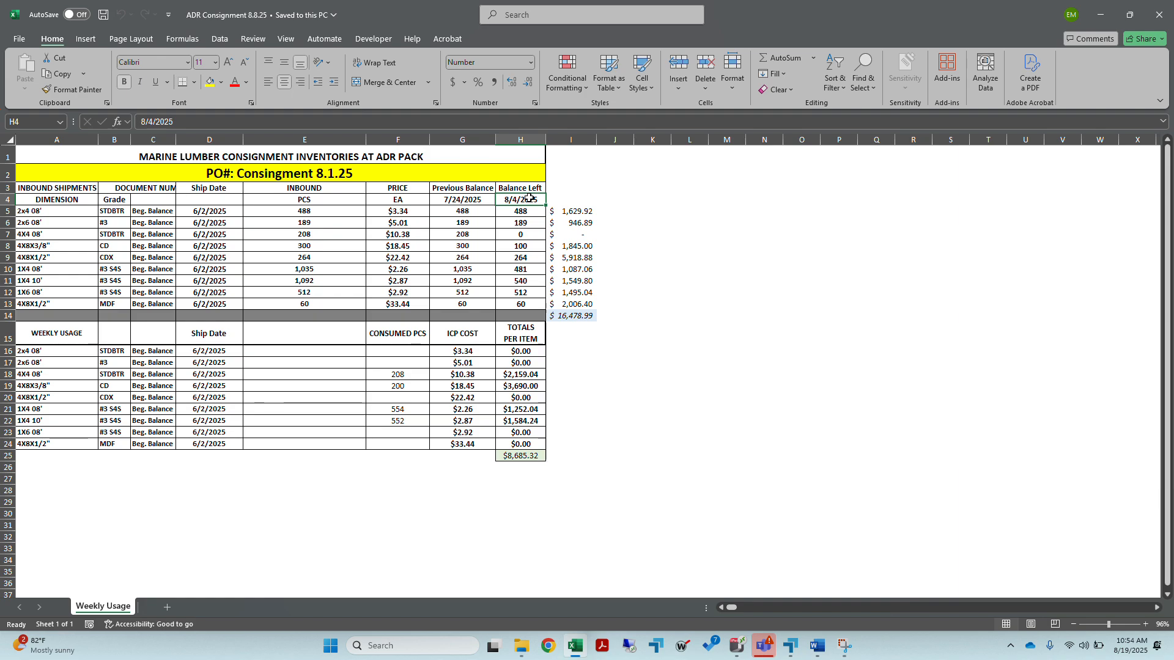
{"action": "left_click_drag", "start_coordinate": [529, 197], "coordinate": [527, 300]}
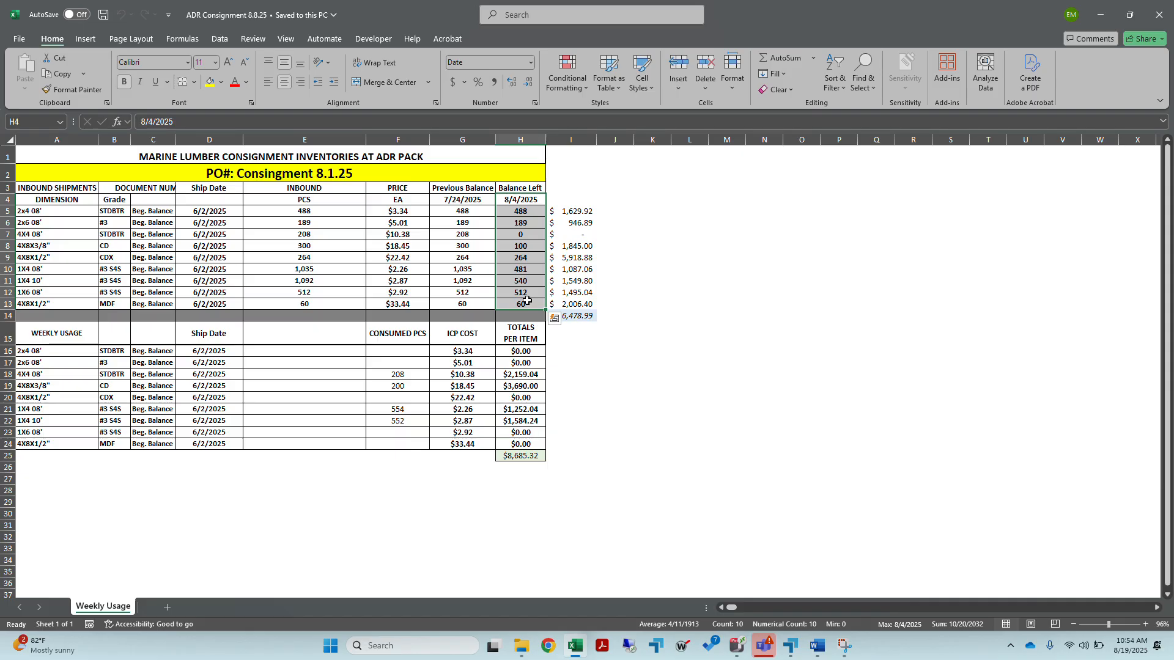
{"action": "right_click", "coordinate": [527, 300]}
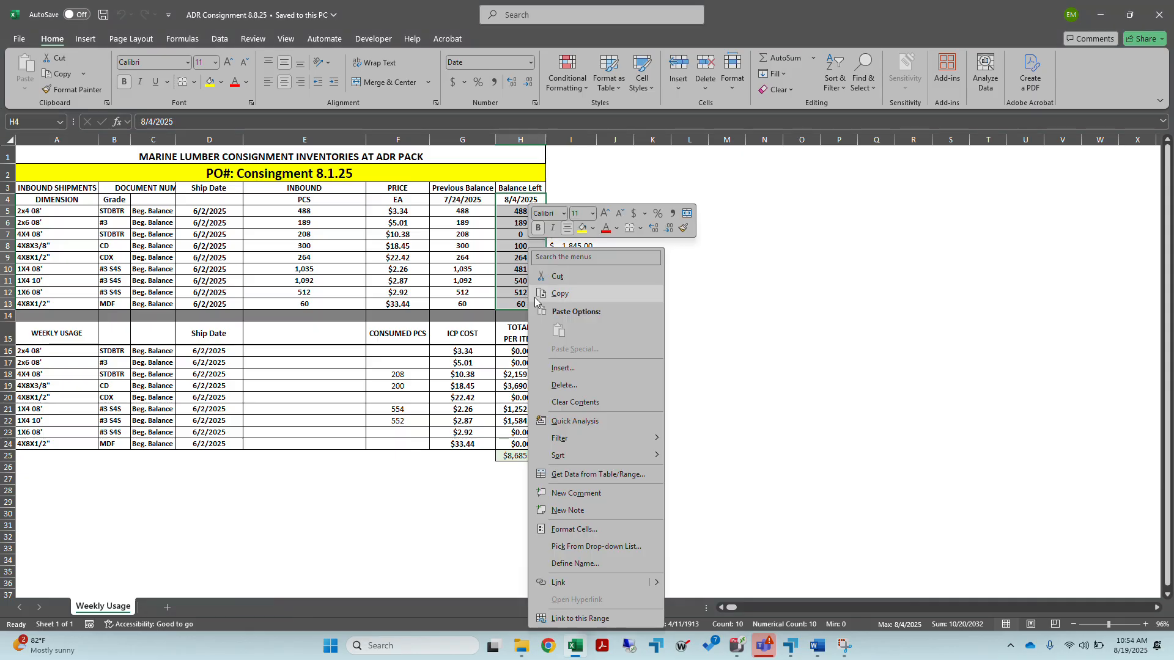
{"action": "left_click", "coordinate": [569, 292]}
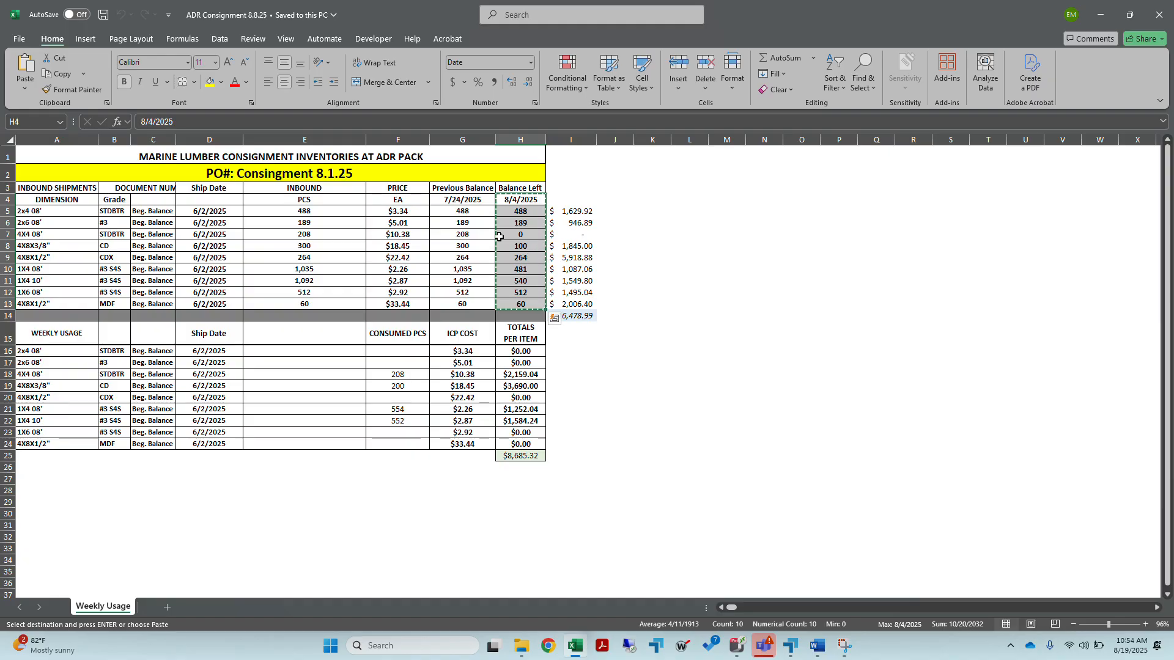
{"action": "left_click", "coordinate": [451, 199]}
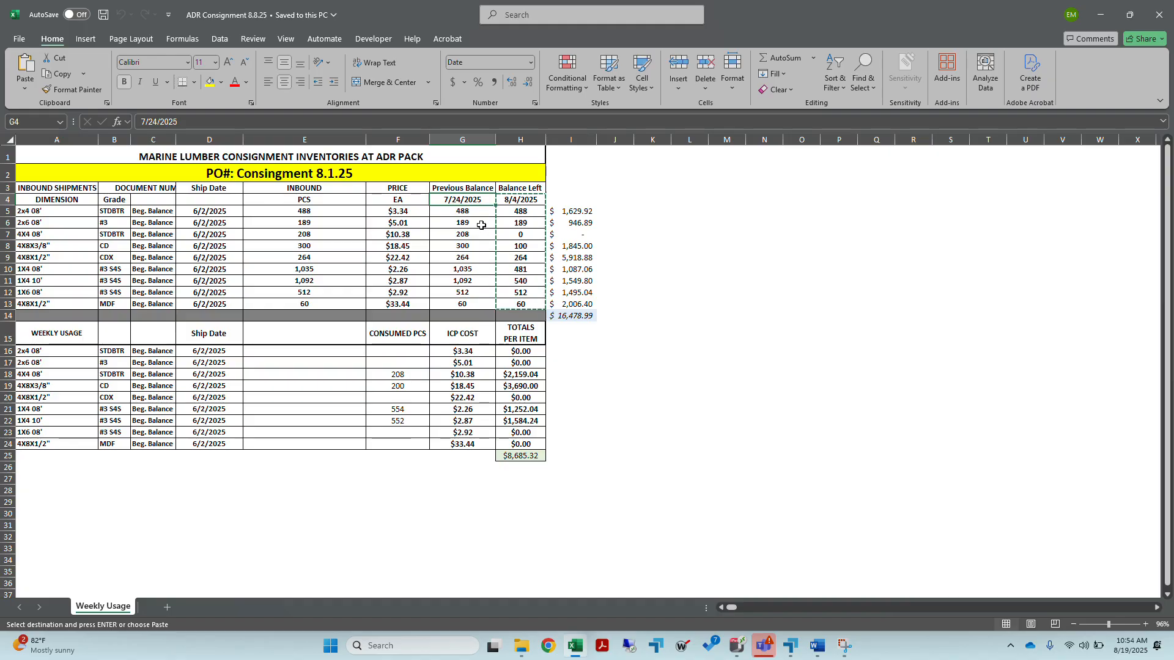
{"action": "right_click", "coordinate": [457, 200]}
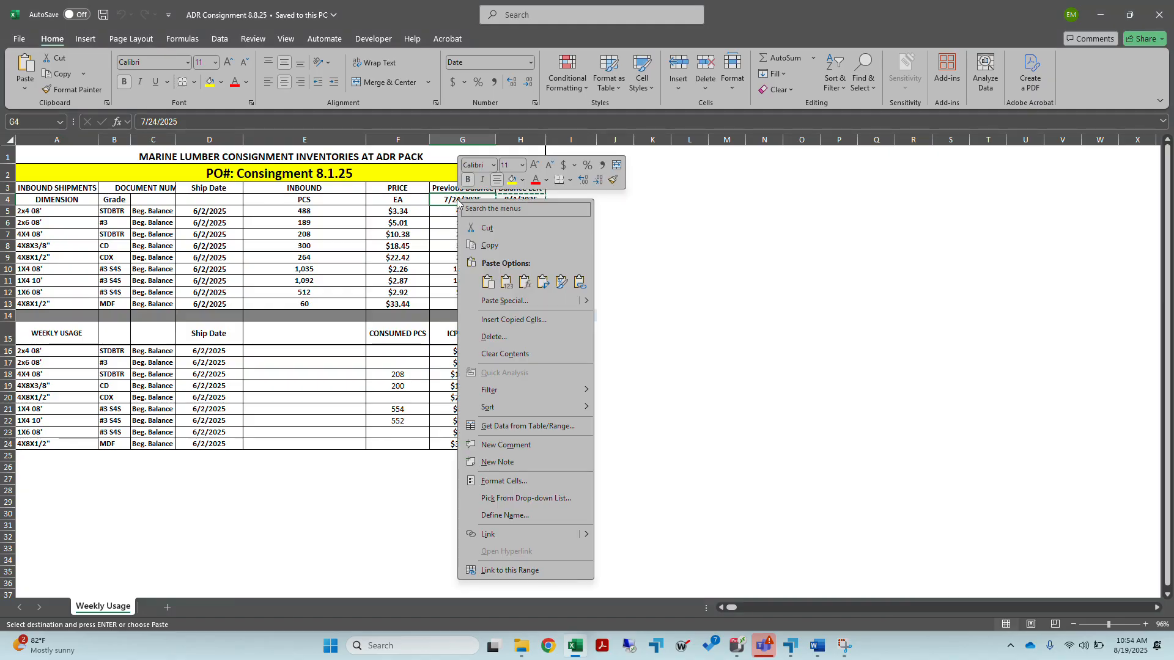
{"action": "left_click", "coordinate": [505, 282]}
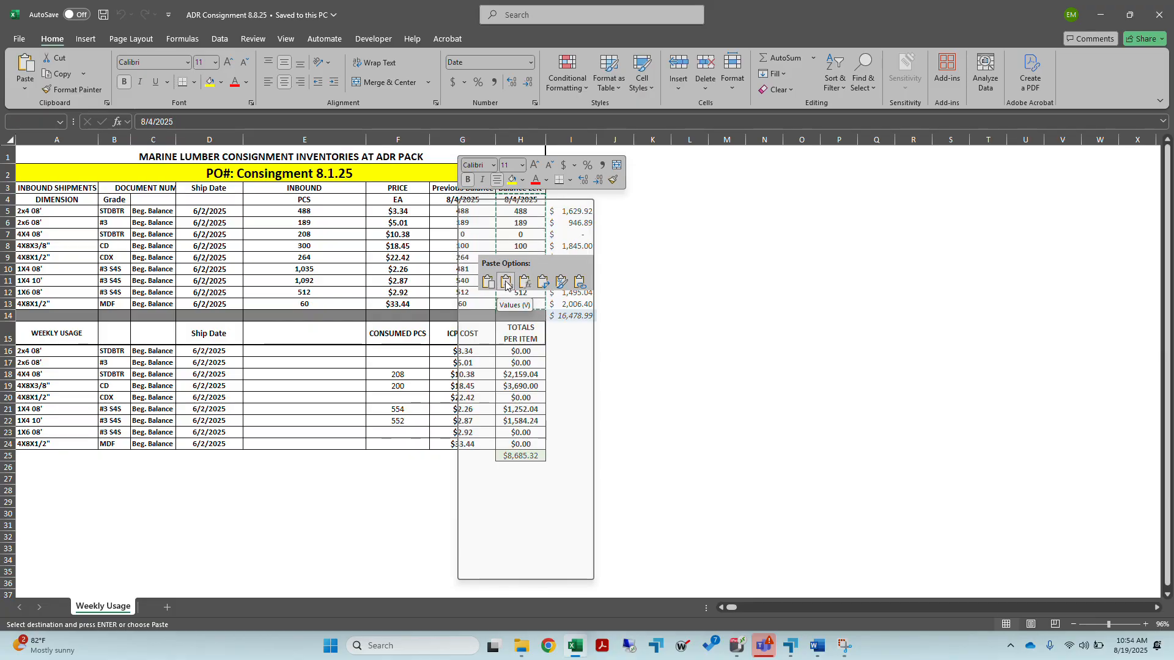
{"action": "left_click", "coordinate": [506, 283]}
{"action": "left_click", "coordinate": [712, 305]}
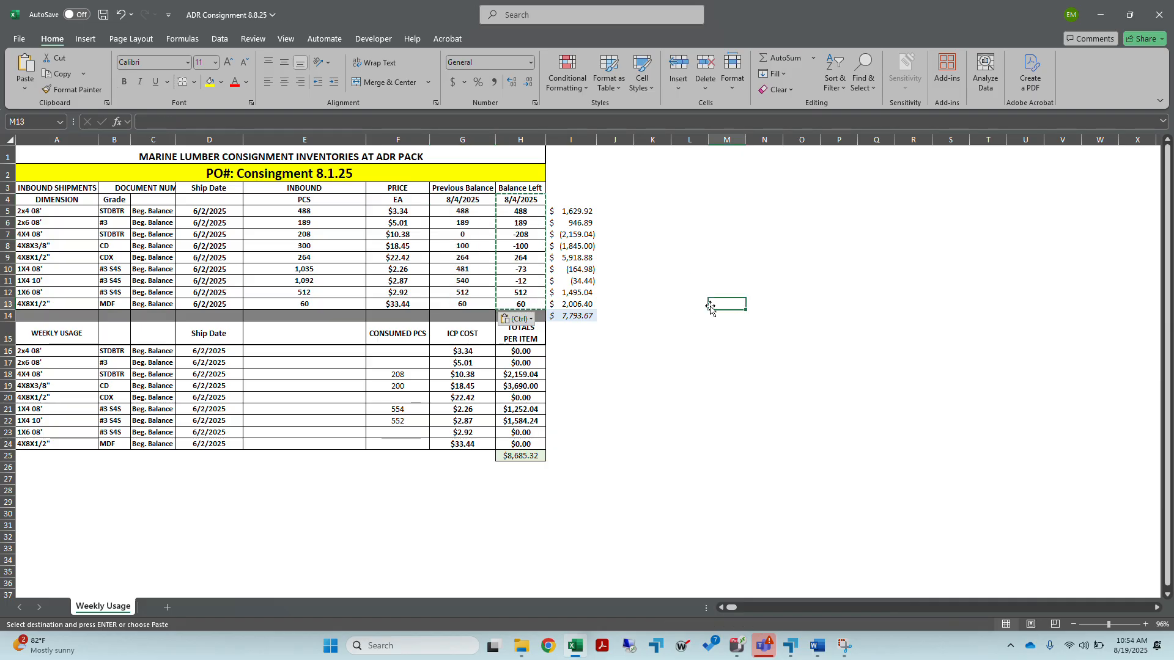
{"action": "key", "text": "Escape"}
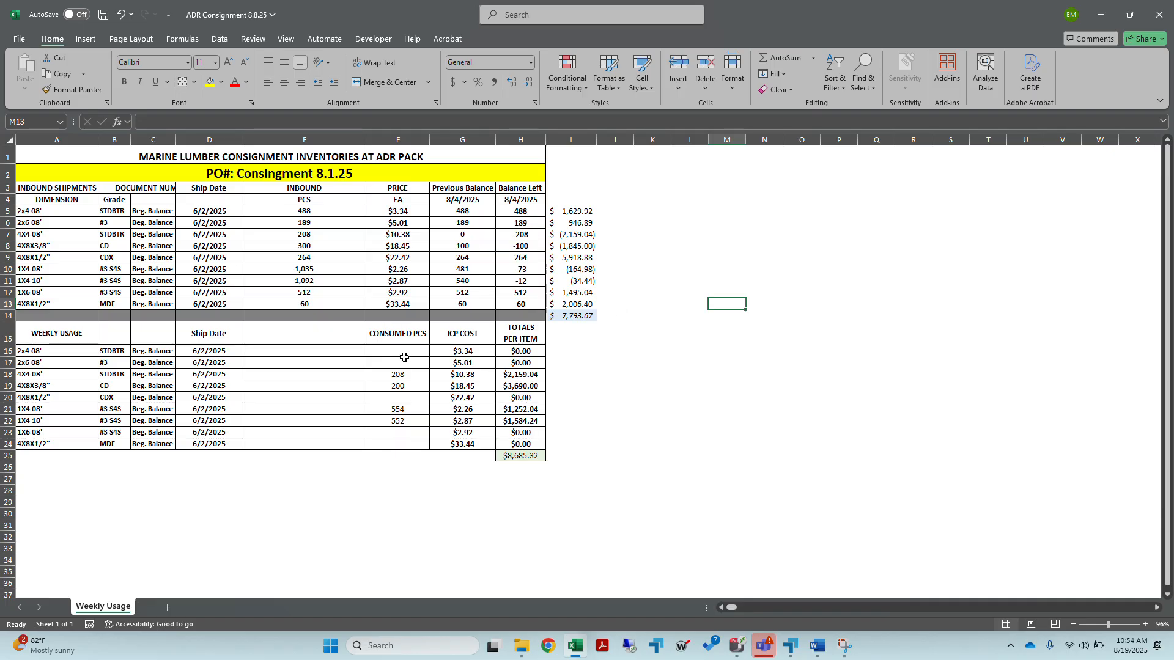
- Clear last week's consumed piece quantities in F18:F22 of the weekly usage table
{"action": "left_click_drag", "start_coordinate": [398, 374], "coordinate": [397, 425]}
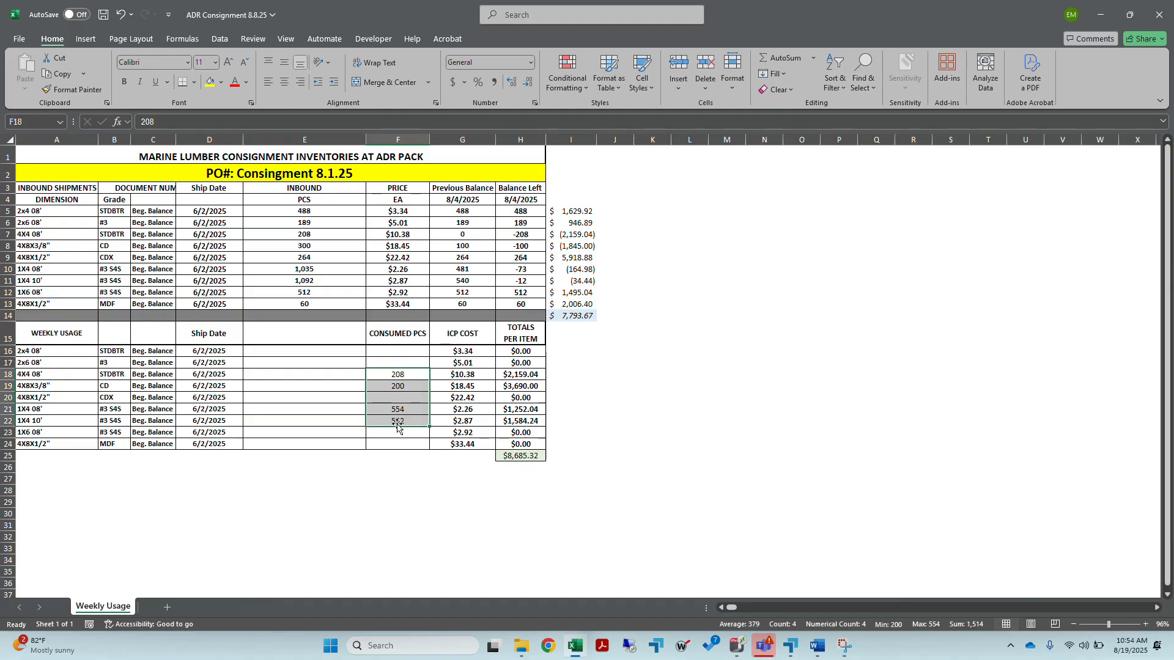
{"action": "key", "text": "Delete"}
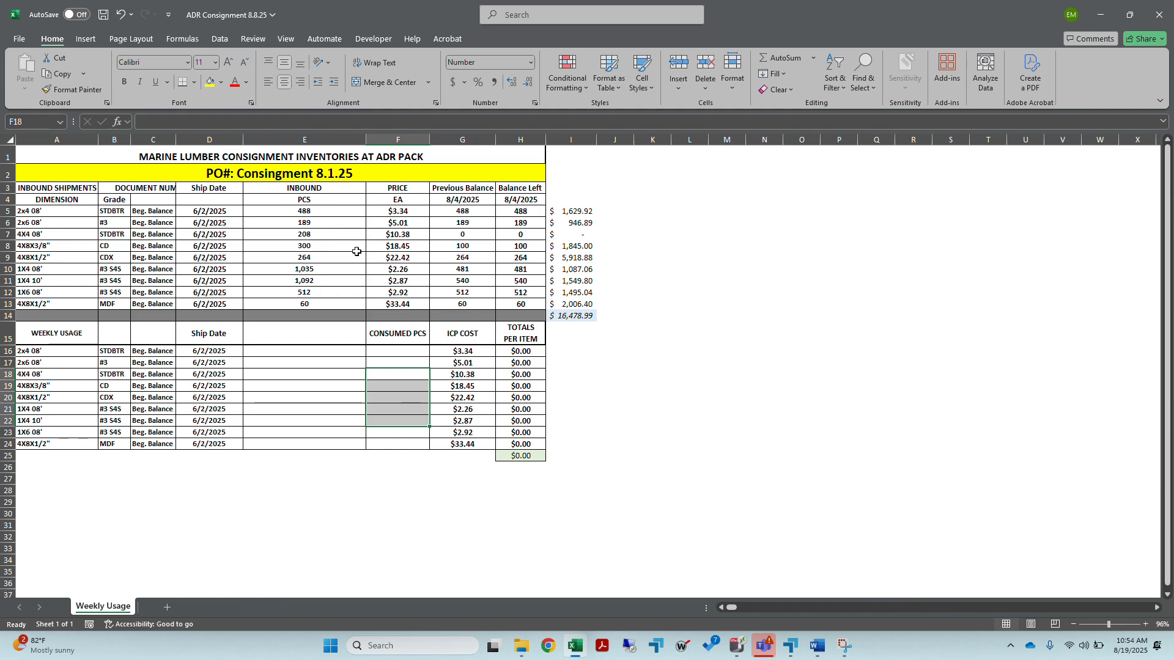
- Delete the entire row of the depleted 4X4 08' item from the inbound shipments table
{"action": "left_click", "coordinate": [322, 234]}
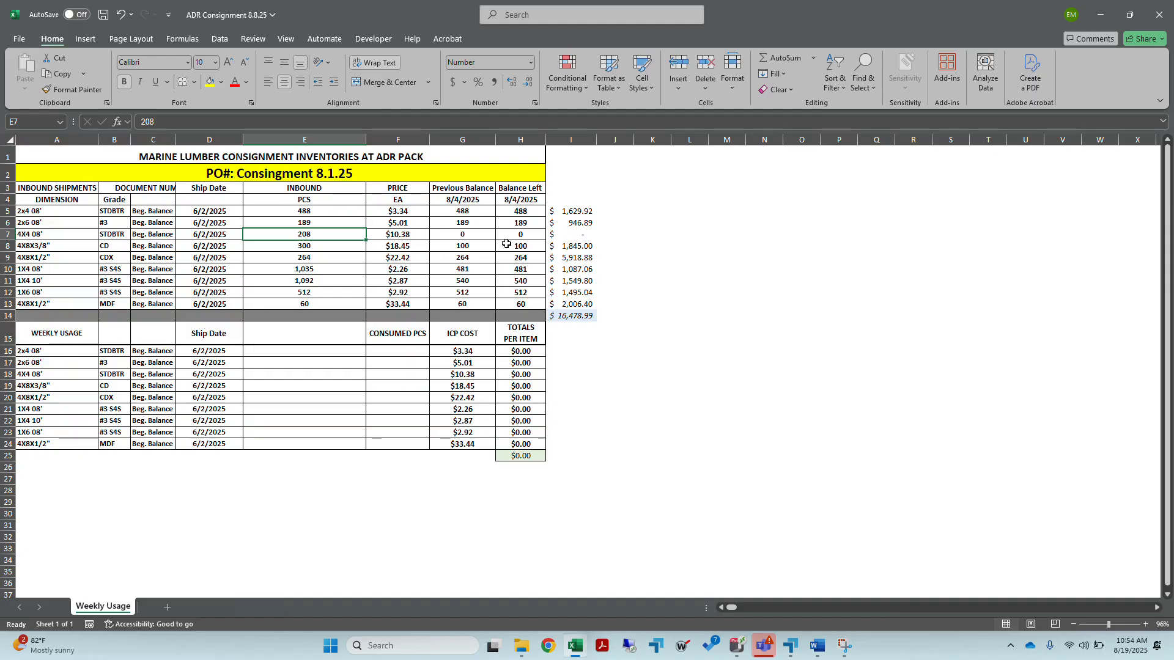
{"action": "left_click", "coordinate": [5, 235]}
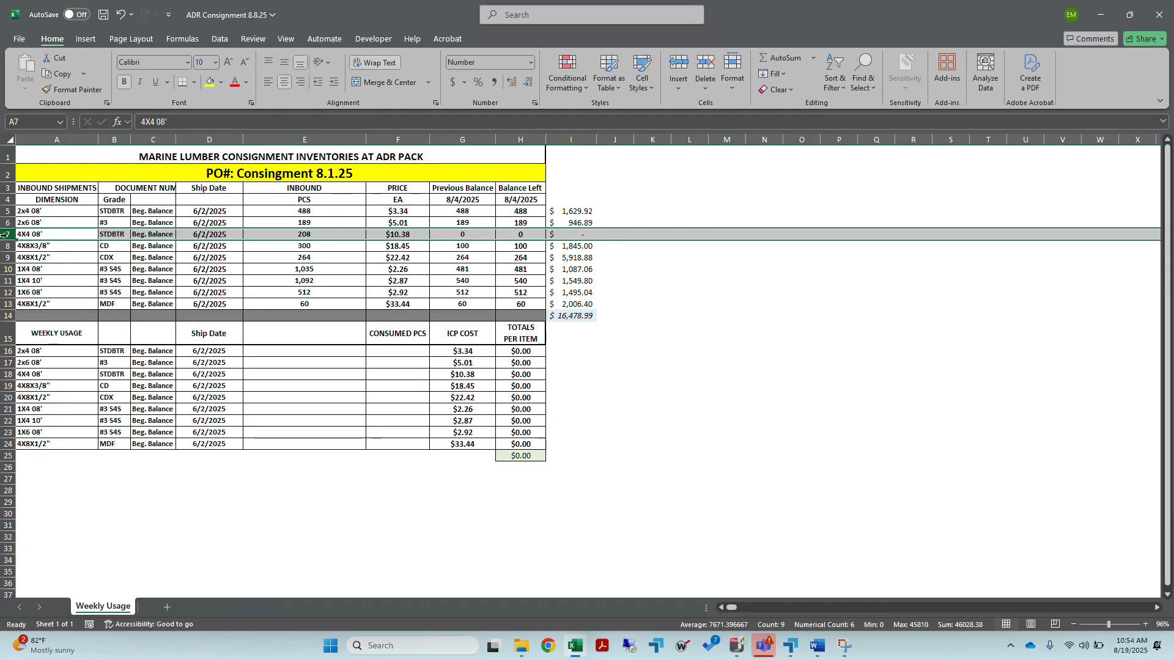
{"action": "right_click", "coordinate": [5, 236]}
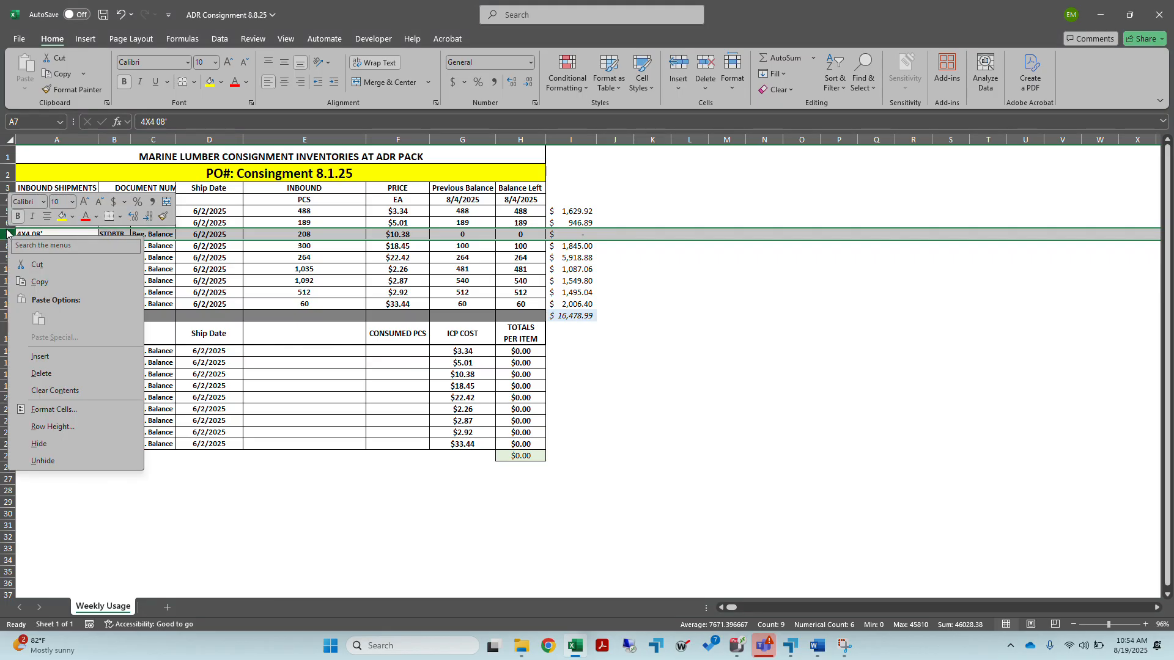
{"action": "left_click", "coordinate": [67, 381]}
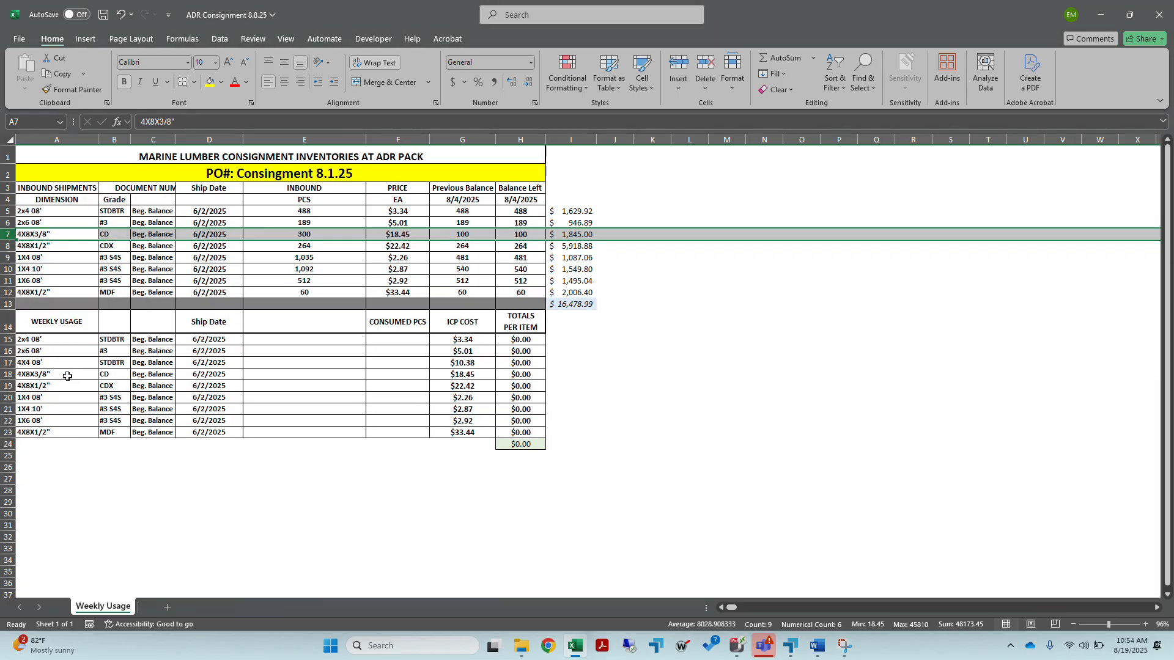
- Delete the entire 4X4 08' row, row 17, from the weekly usage table
{"action": "left_click", "coordinate": [8, 362]}
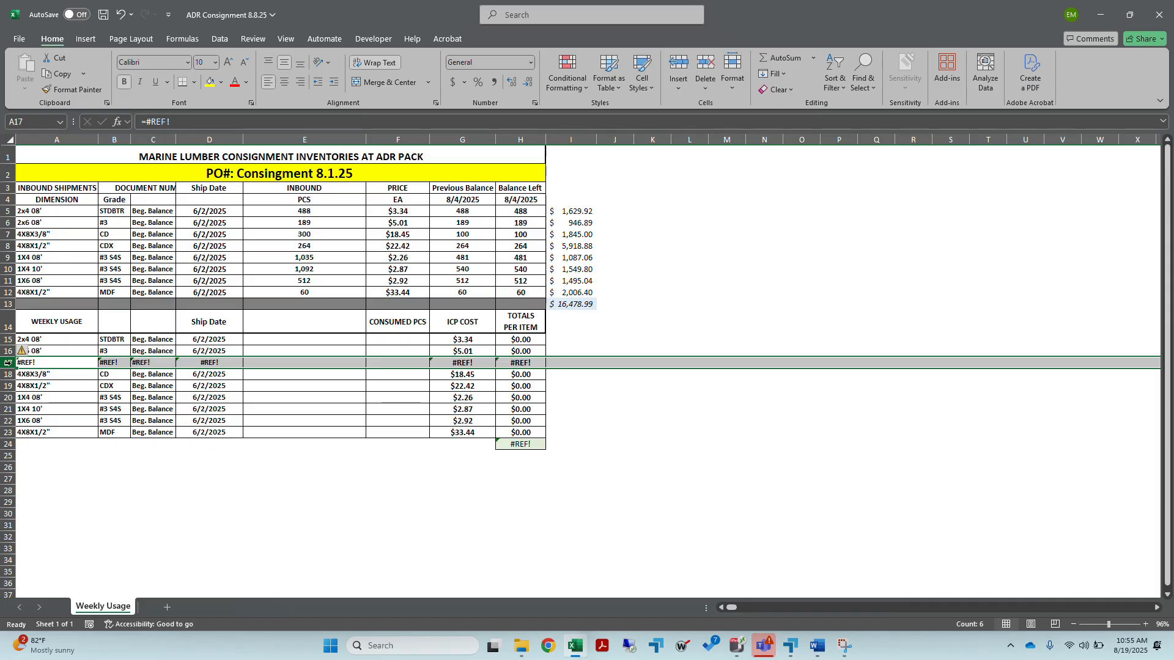
{"action": "right_click", "coordinate": [8, 362]}
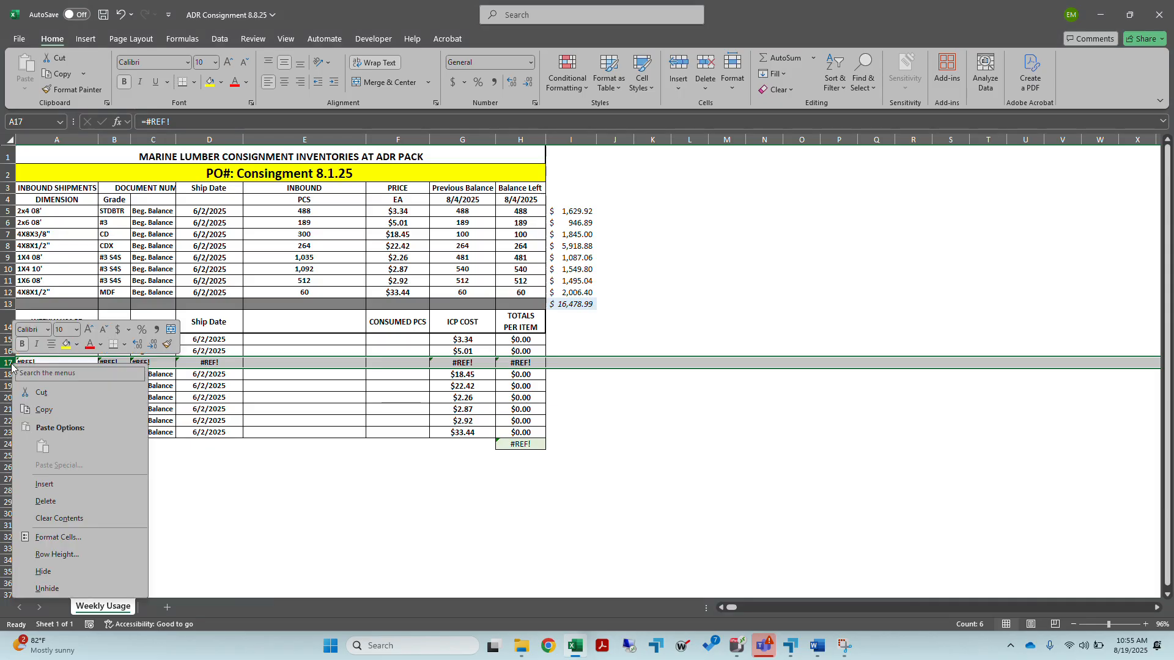
{"action": "left_click", "coordinate": [58, 501]}
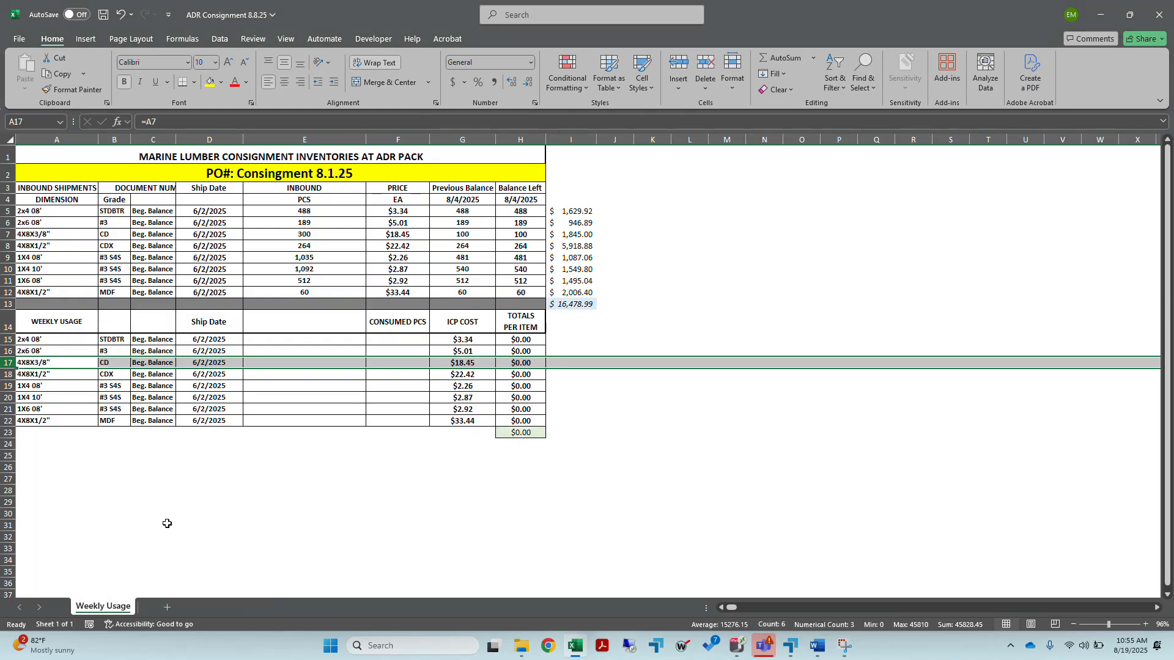
{"action": "left_click", "coordinate": [343, 502]}
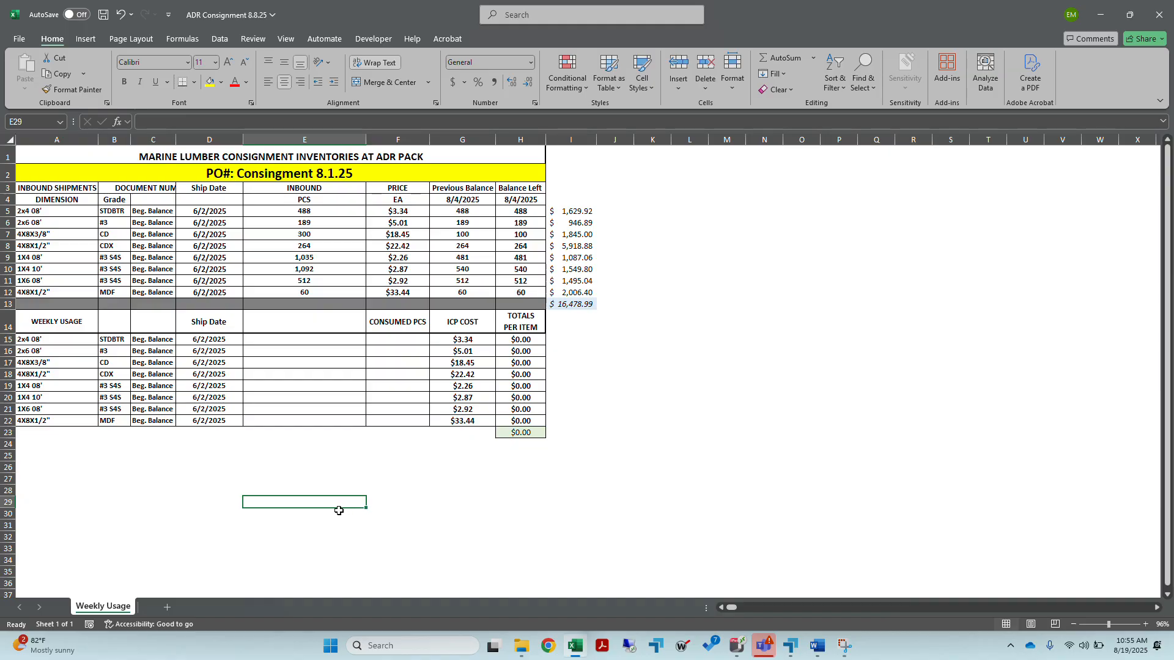
- Change the date in the yellow PO heading so that it reads "PO#: Consingment 8.8.25"
{"action": "left_click", "coordinate": [301, 172]}
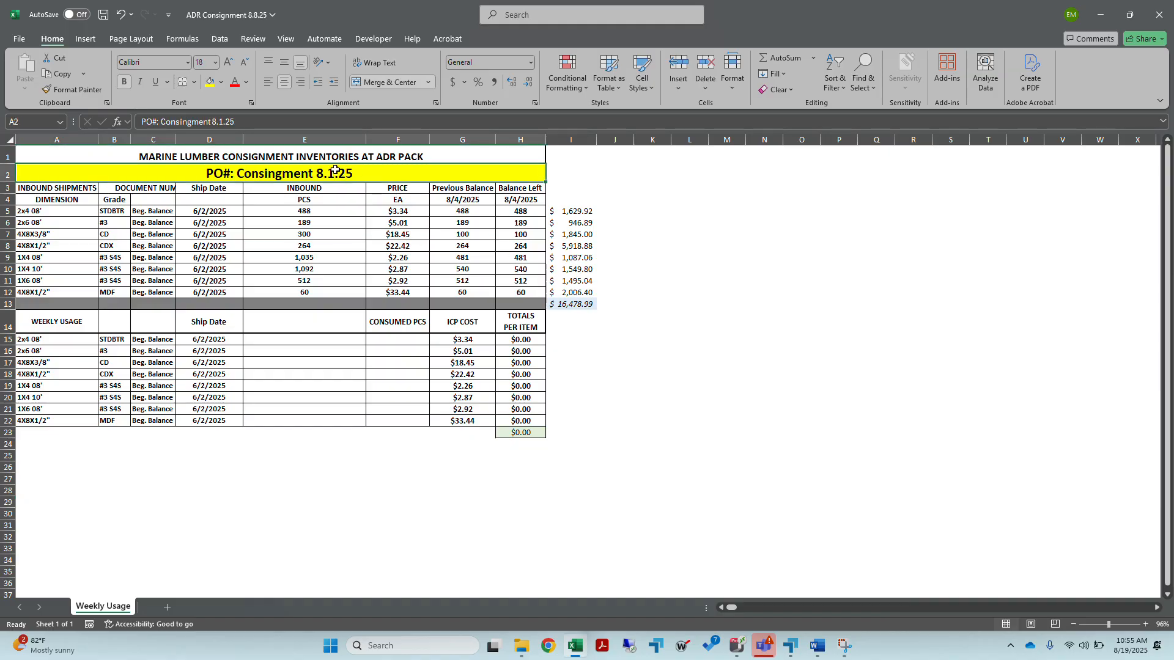
{"action": "double_click", "coordinate": [332, 172]}
{"action": "key", "text": "BackSpace"}
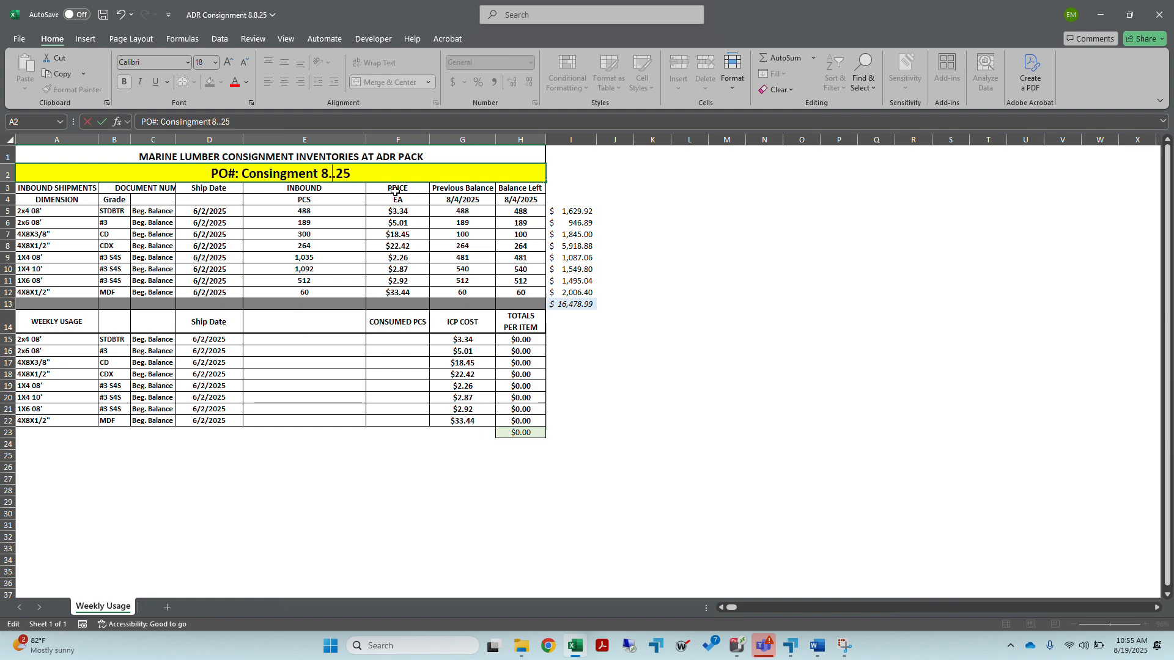
{"action": "type", "text": "8"}
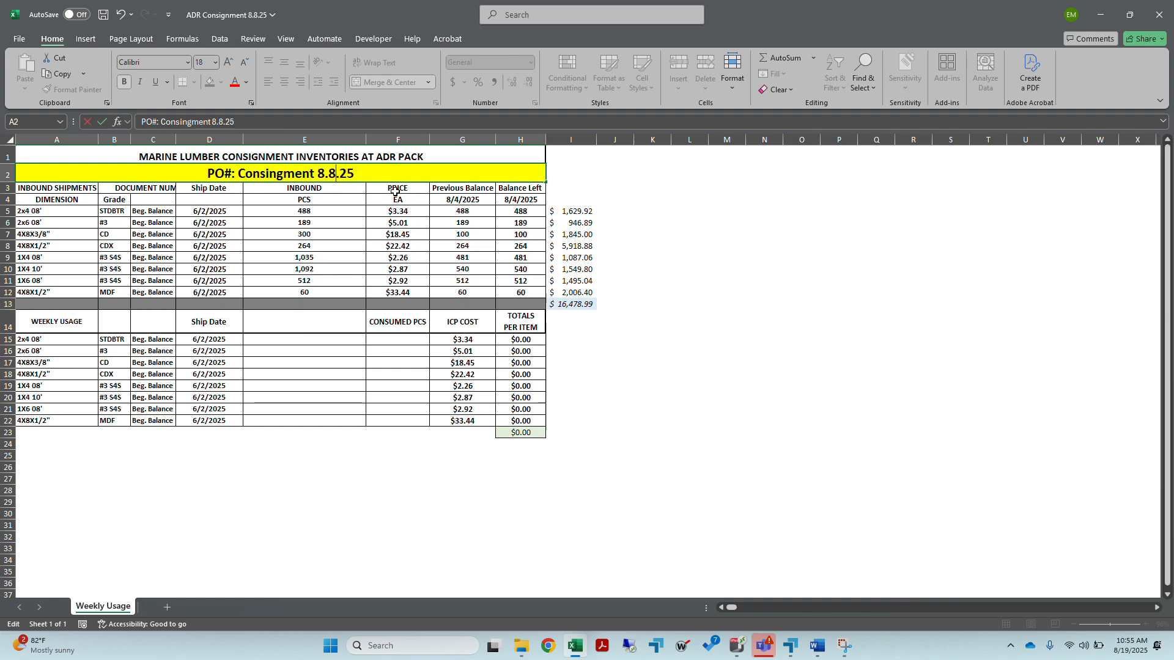
{"action": "key", "text": "Return"}
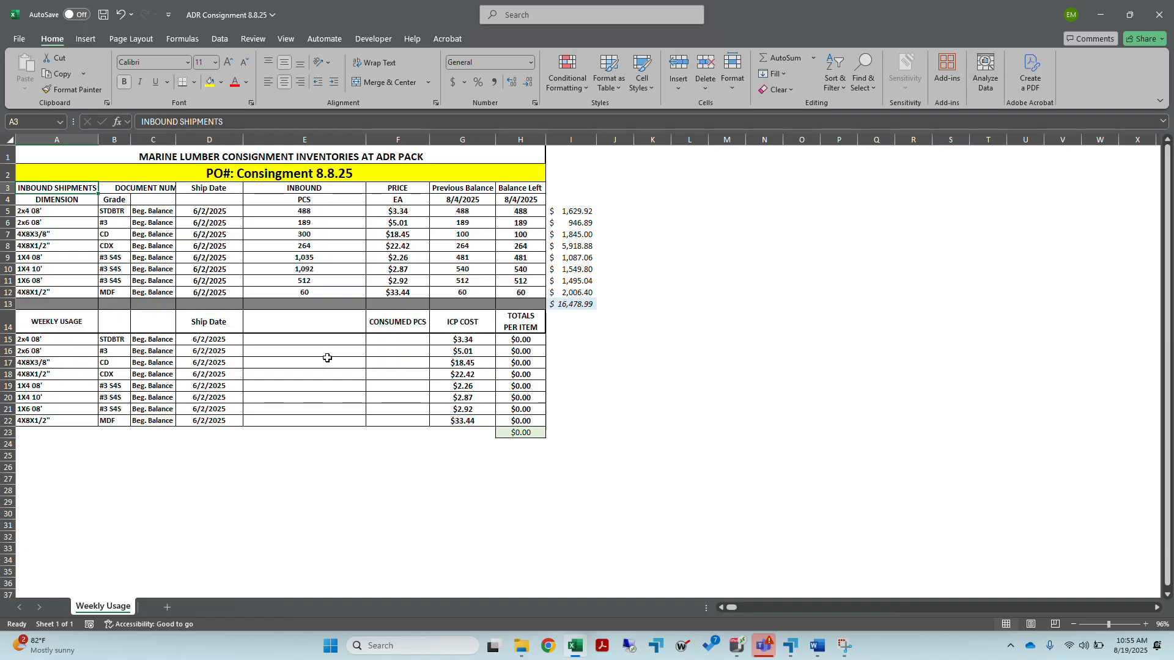
- Enter the week's consumed pieces: 66 for 4X8X3/8" CD, 481 for 1X4 08', 171 for 1X4 10' and 10 for 1X6 08'
{"action": "left_click", "coordinate": [403, 351]}
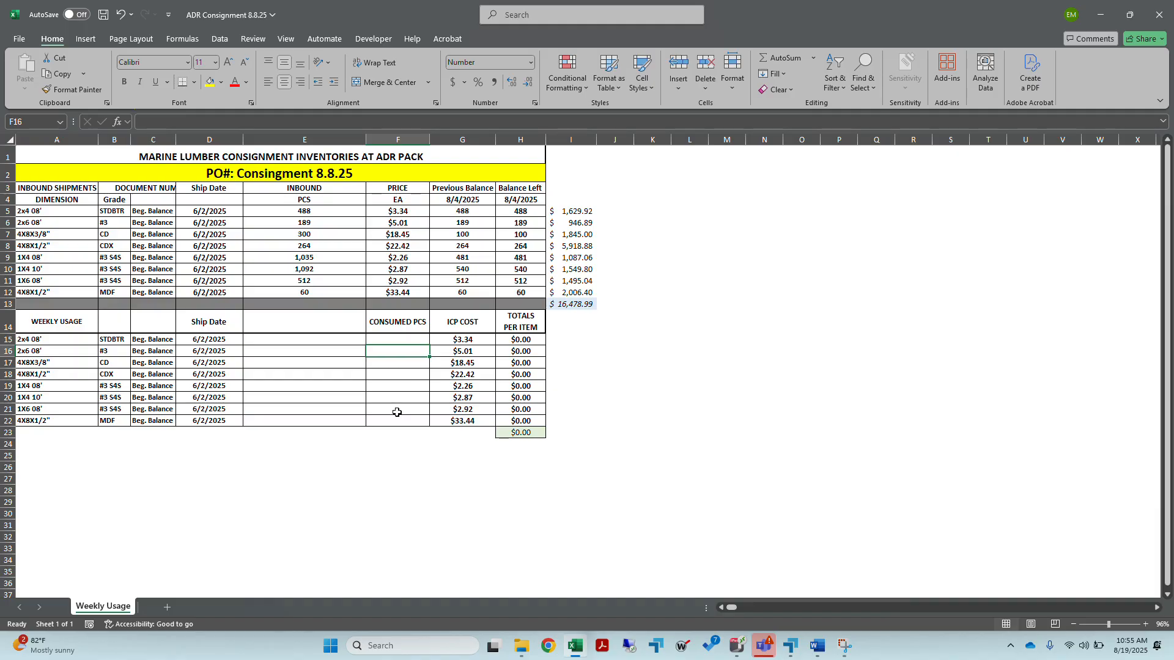
{"action": "left_click", "coordinate": [411, 364]}
{"action": "type", "text": "66"}
{"action": "key", "text": "Return"}
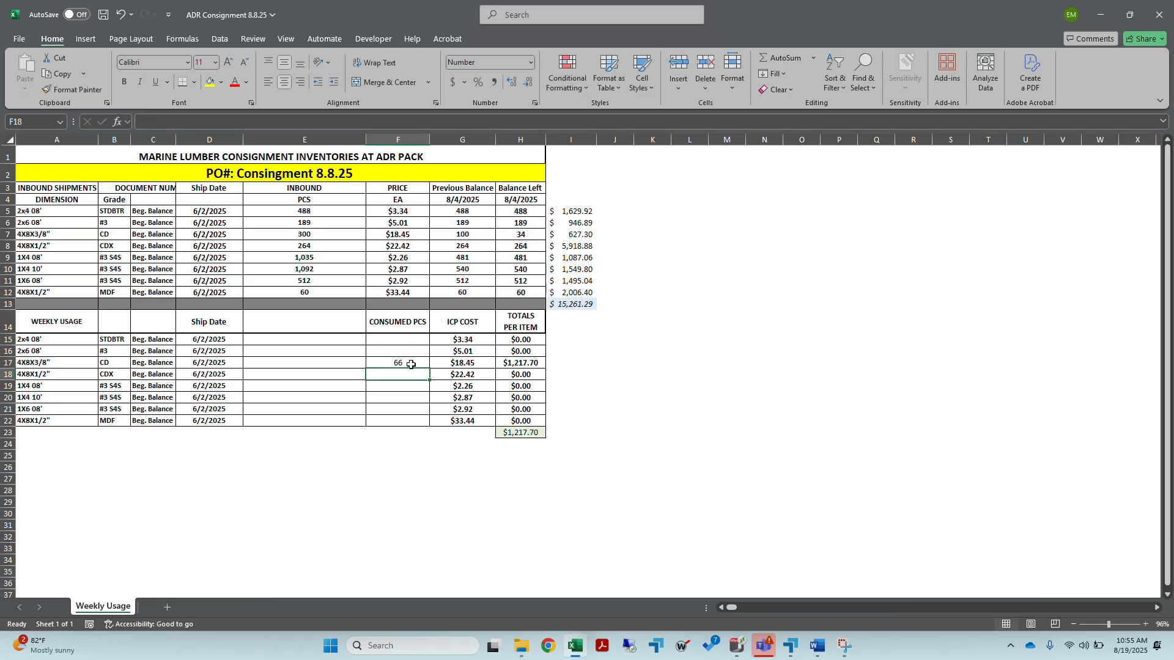
{"action": "key", "text": "Down"}
{"action": "type", "text": "481"}
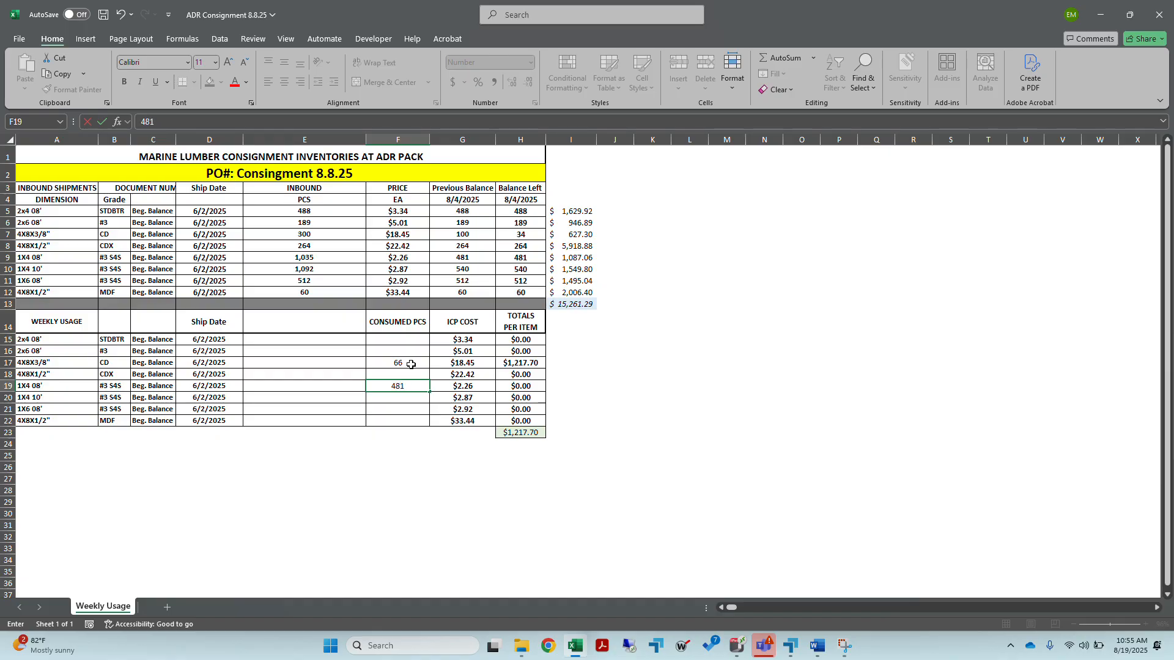
{"action": "key", "text": "Return"}
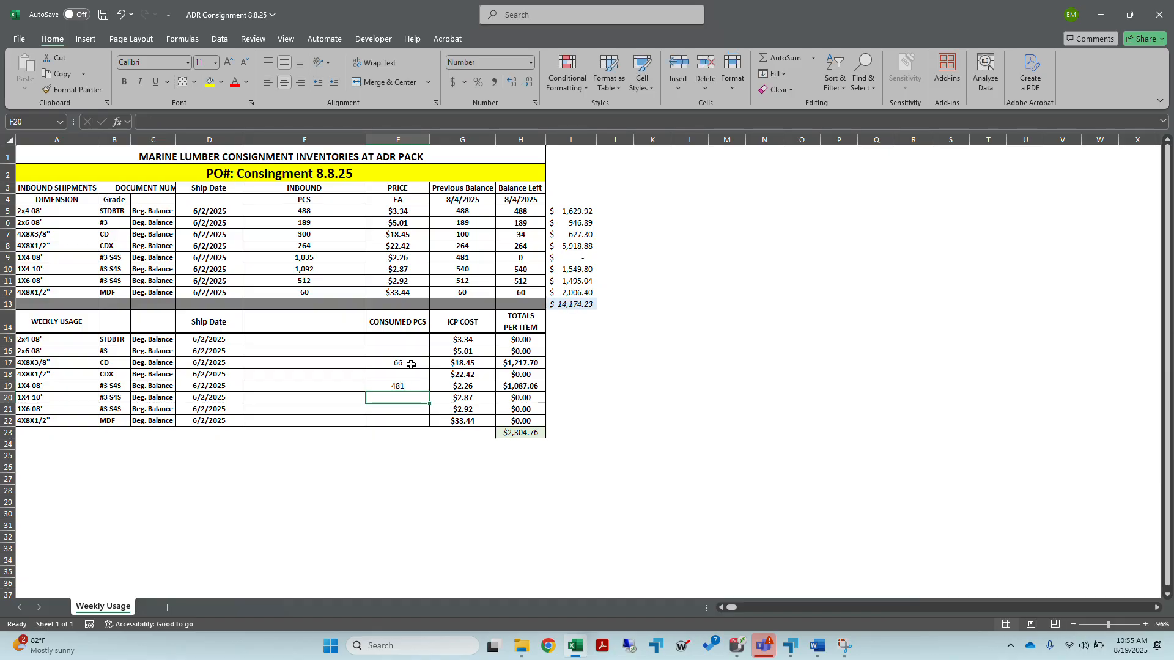
{"action": "type", "text": "171"}
{"action": "key", "text": "Return"}
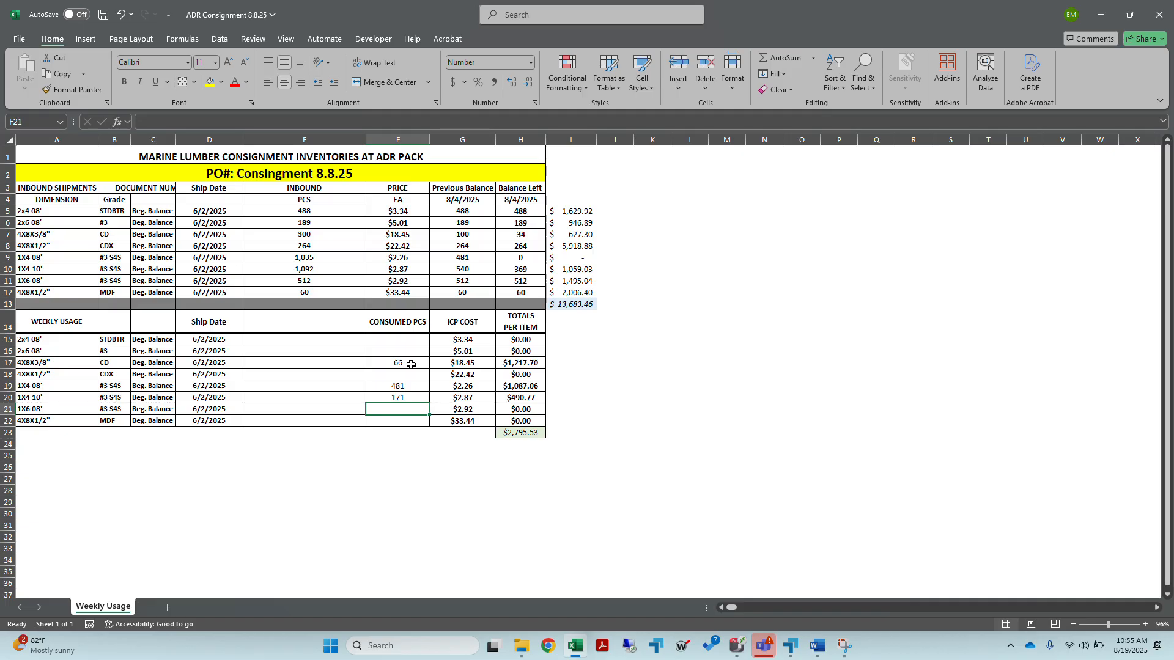
{"action": "type", "text": "10"}
{"action": "key", "text": "Return"}
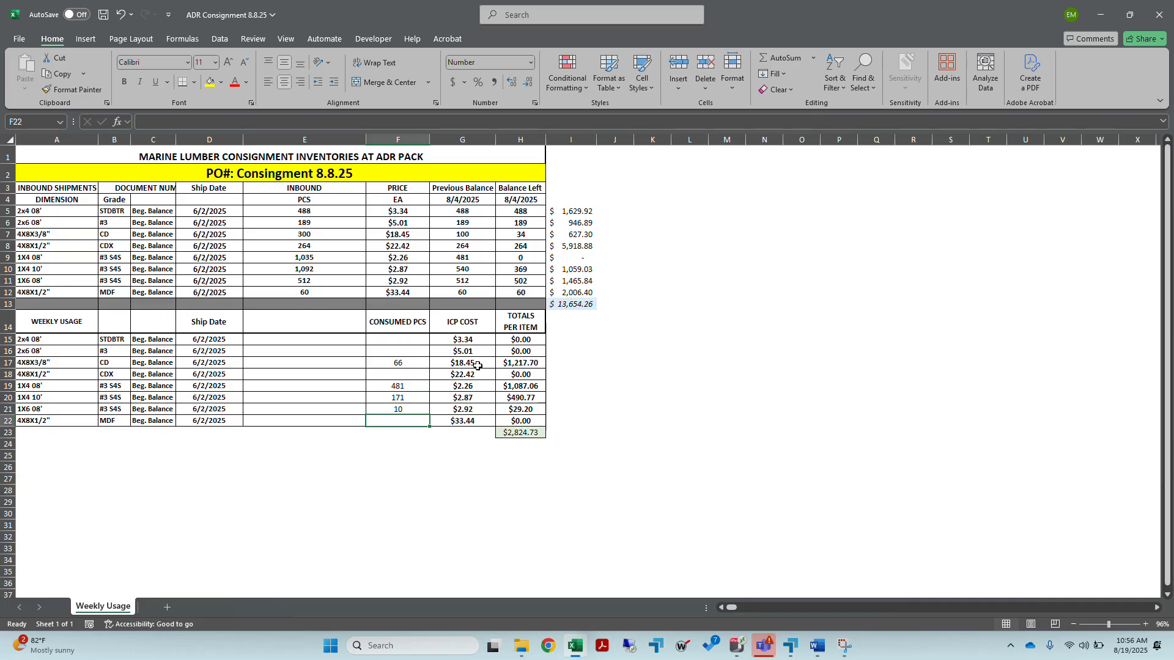
{"action": "left_click", "coordinate": [522, 434]}
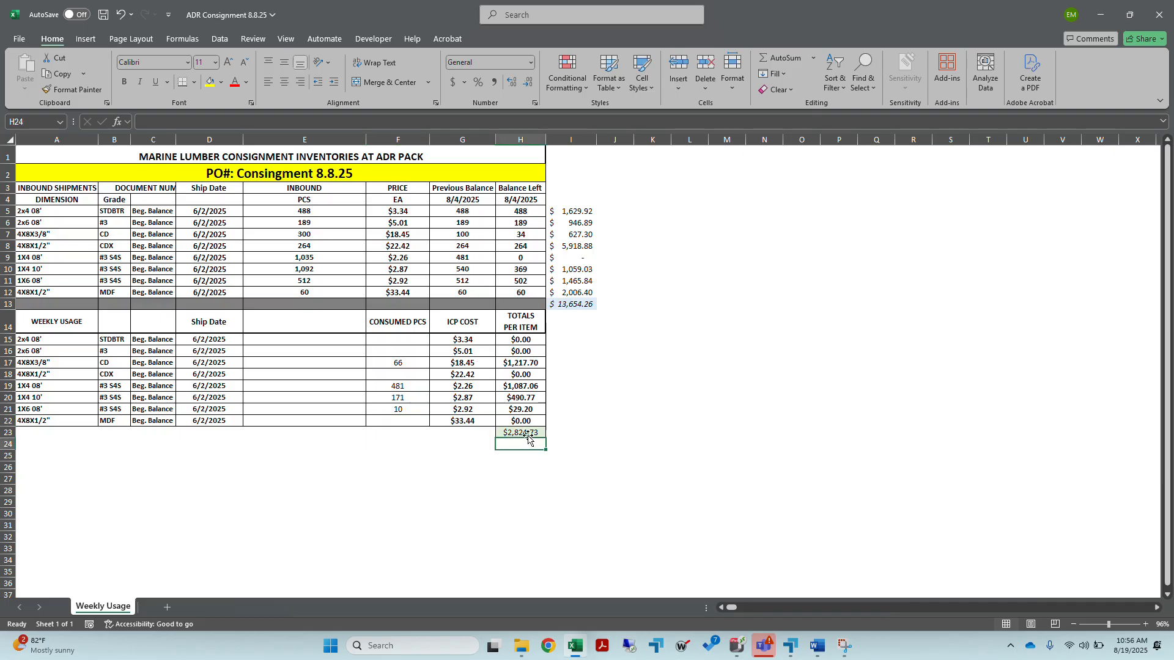